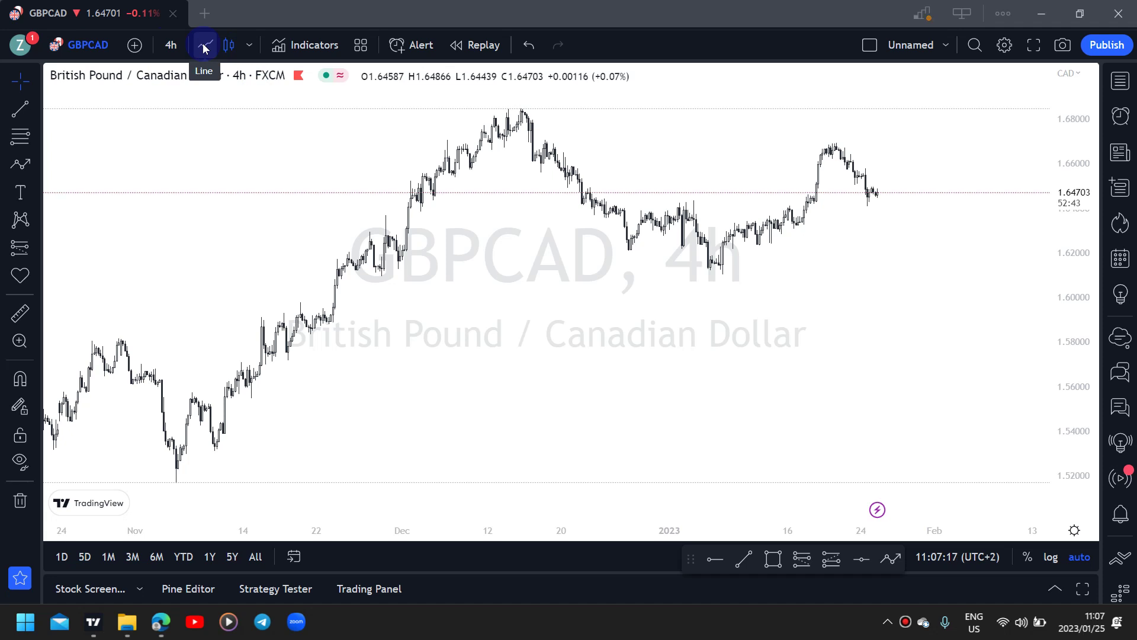
# Step: Switch the GBPCAD 4h chart from candlesticks to a Line chart
pyautogui.click(203, 47)
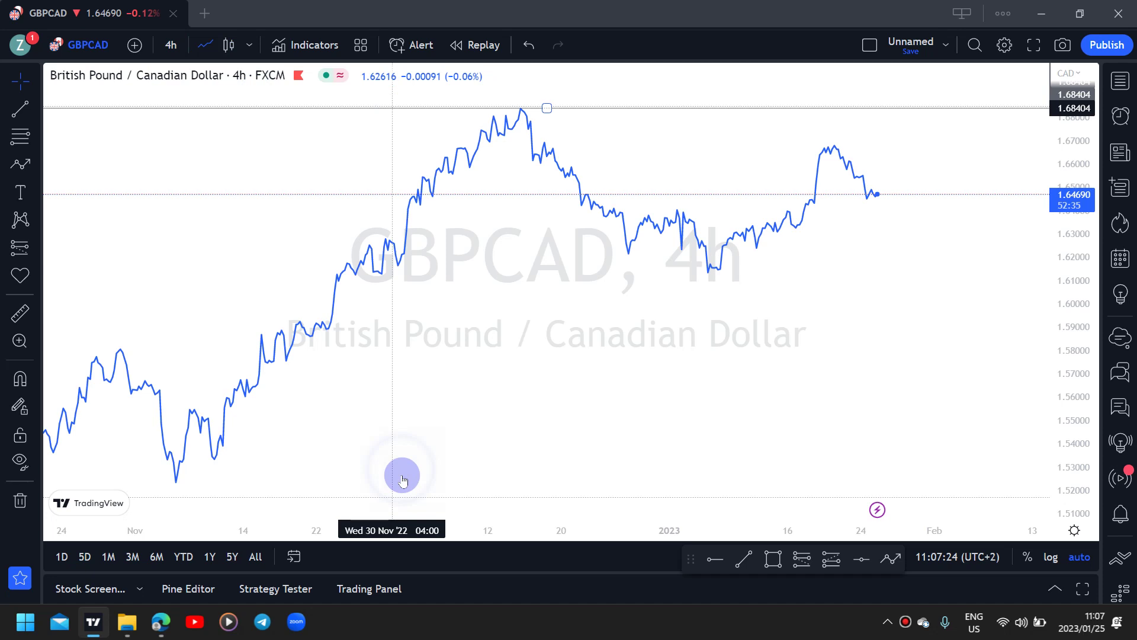
# Step: Place horizontal levels at 1.68404, 1.61223, 1.57418, 1.52289 and a red 1.64202, then restore bars
pyautogui.click(402, 480)
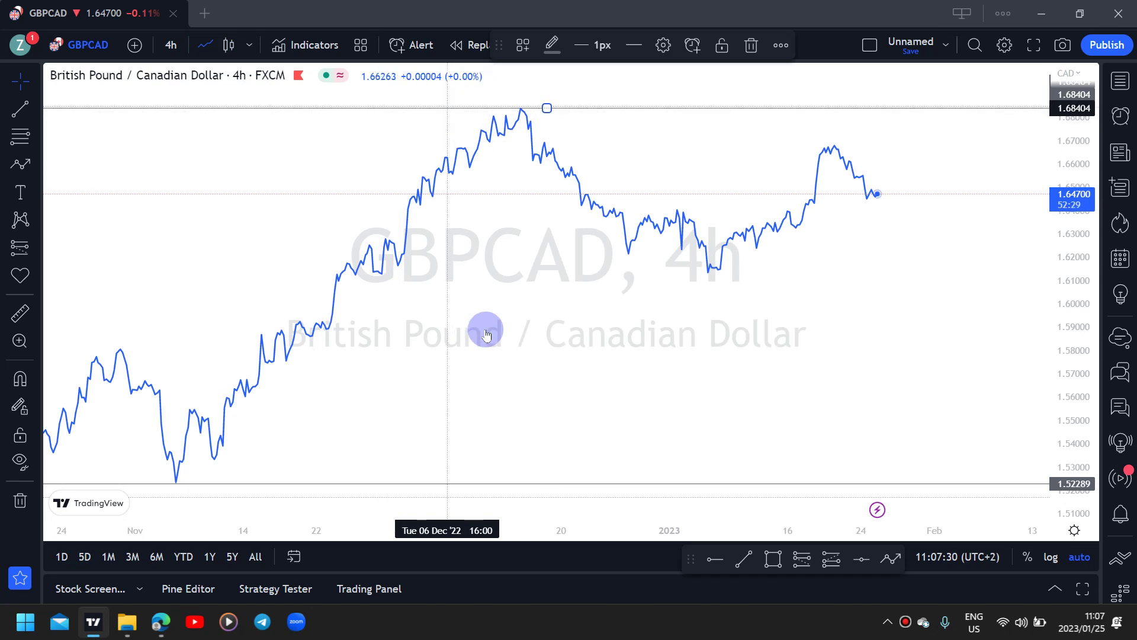
pyautogui.hotkey('alt', 'h')
pyautogui.moveTo(497, 342); pyautogui.dragTo(521, 280)
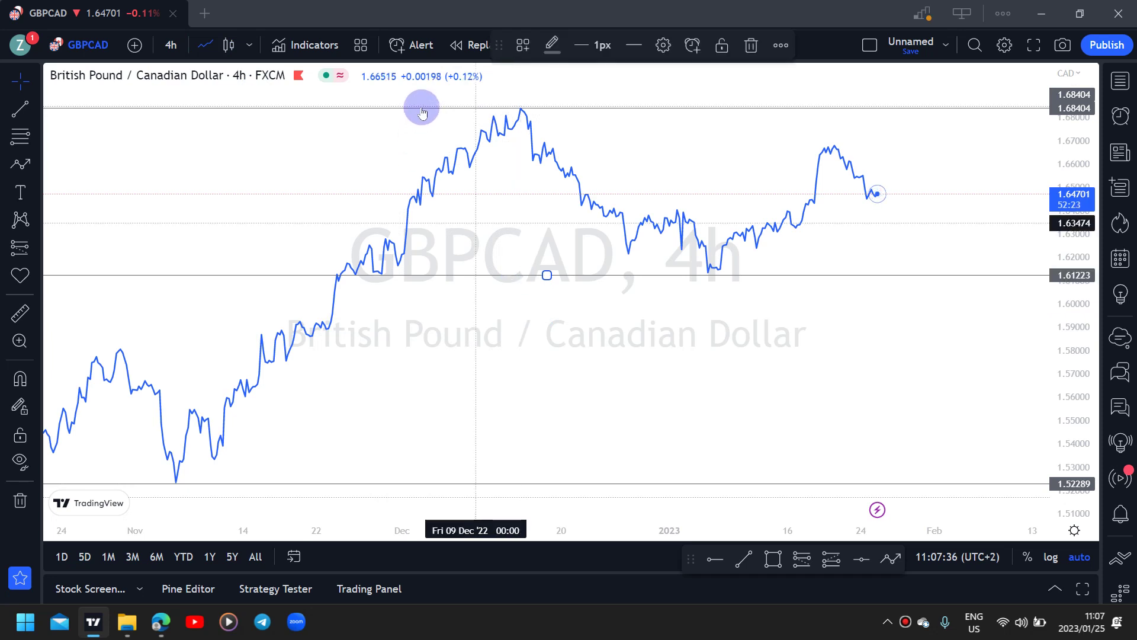
pyautogui.moveTo(426, 437); pyautogui.dragTo(436, 364)
pyautogui.moveTo(407, 239); pyautogui.dragTo(396, 206)
pyautogui.click(234, 49)
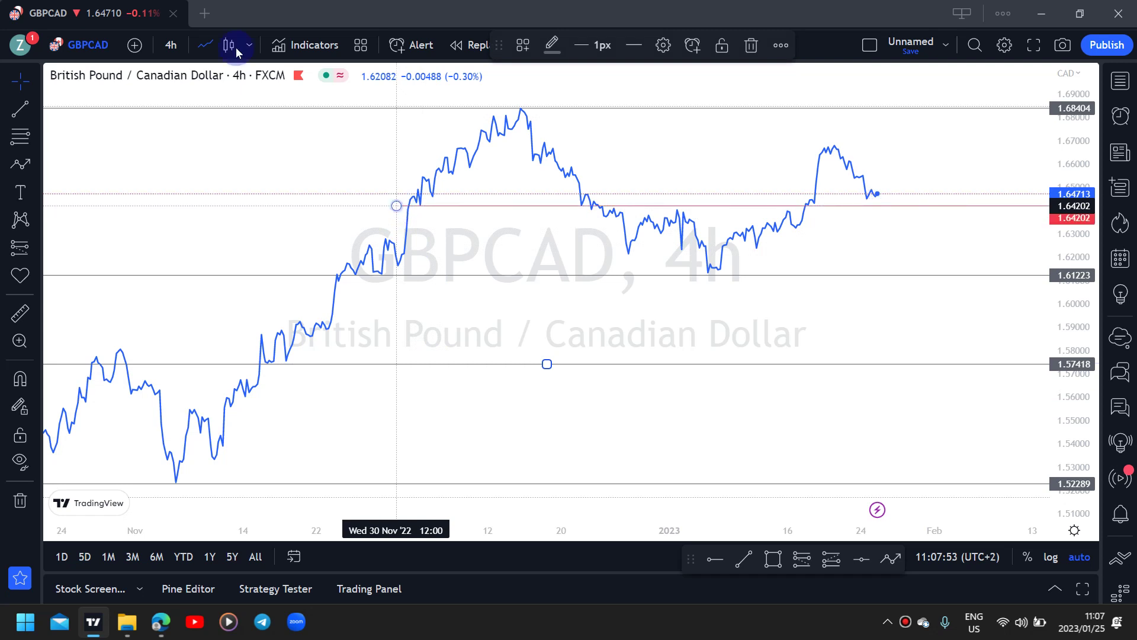
pyautogui.click(304, 173)
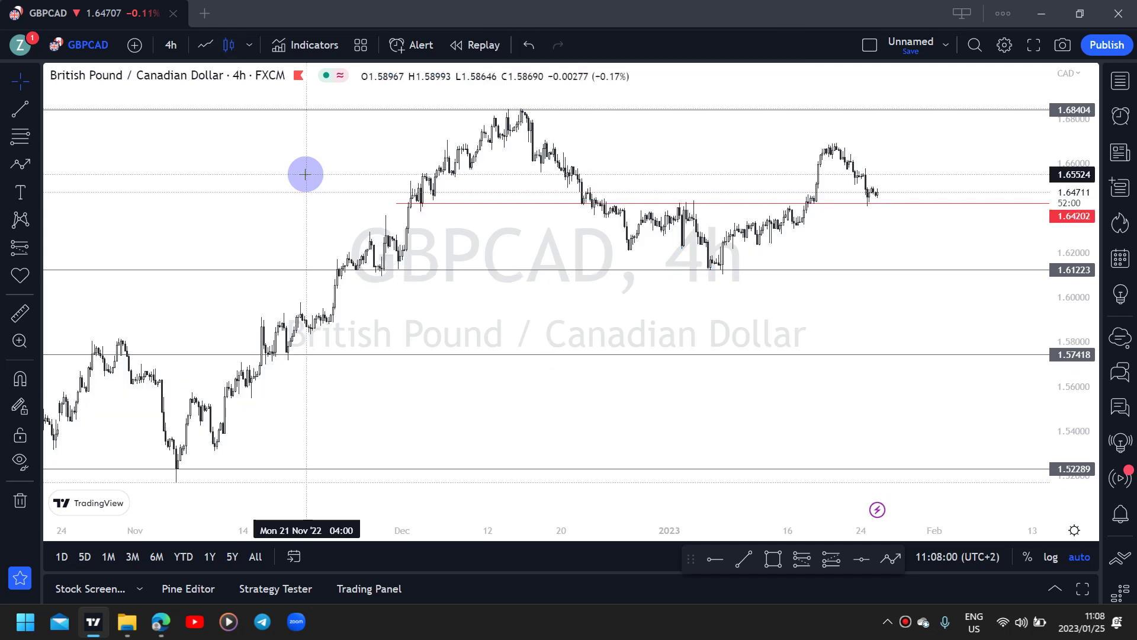
# Step: Draw a trend line from the 06 Jan low up to the latest bars
pyautogui.click(273, 12)
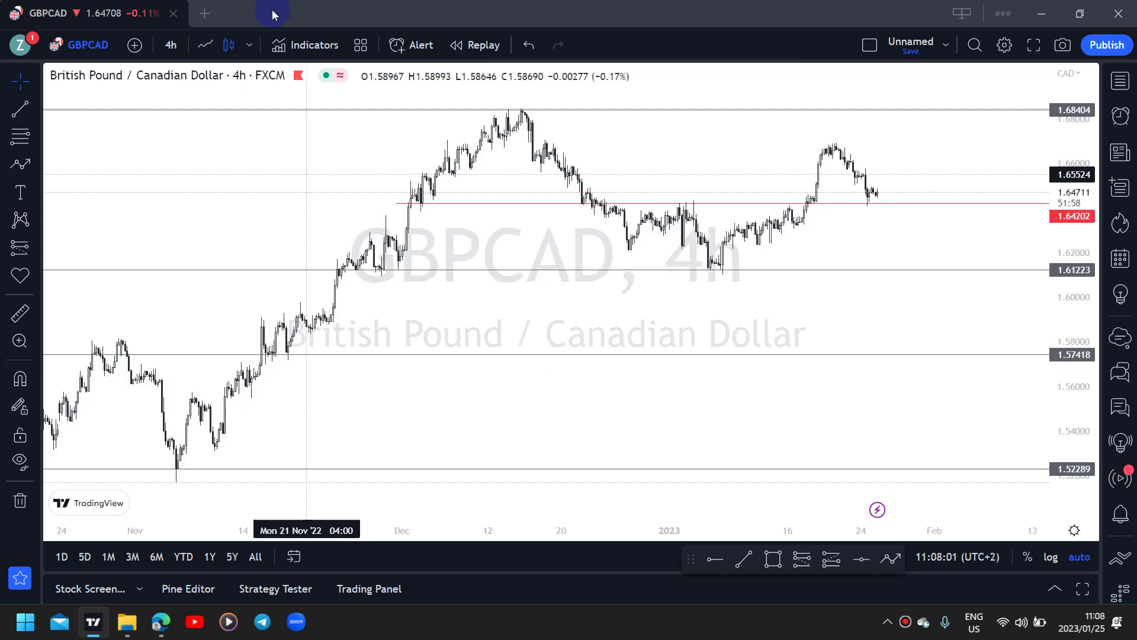
pyautogui.click(808, 547)
pyautogui.click(743, 559)
pyautogui.click(723, 286)
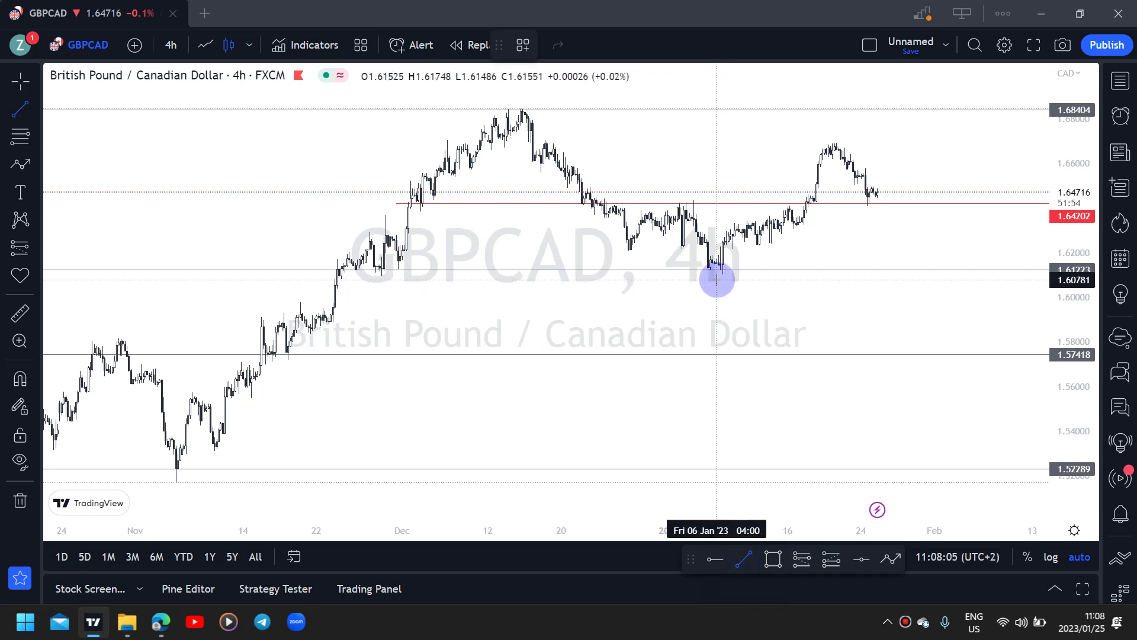
pyautogui.click(892, 159)
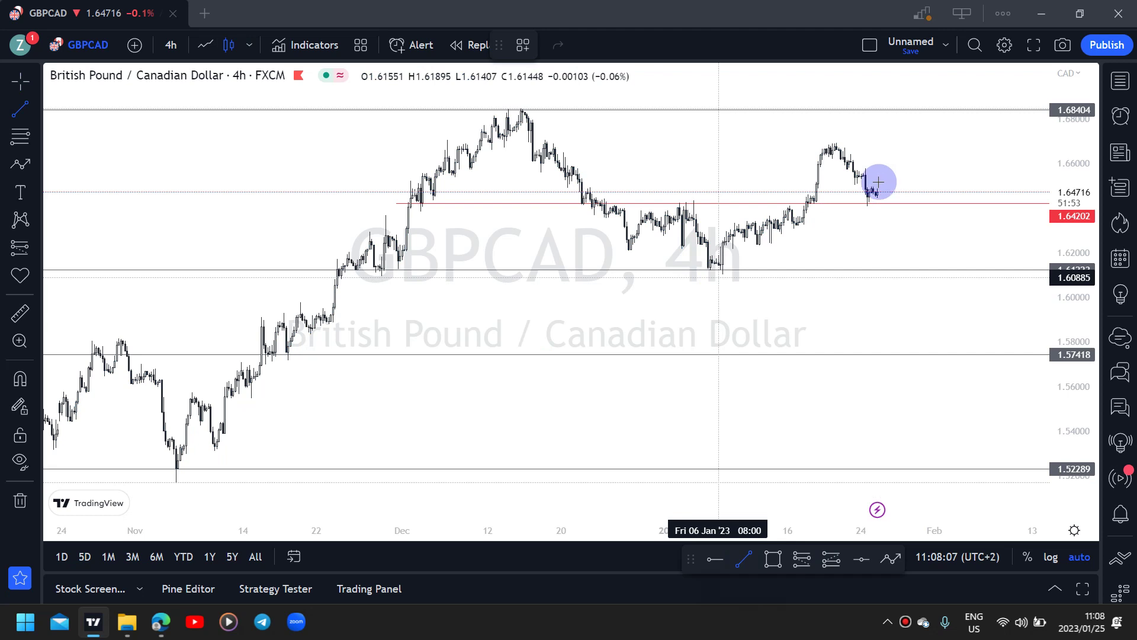
pyautogui.click(878, 181)
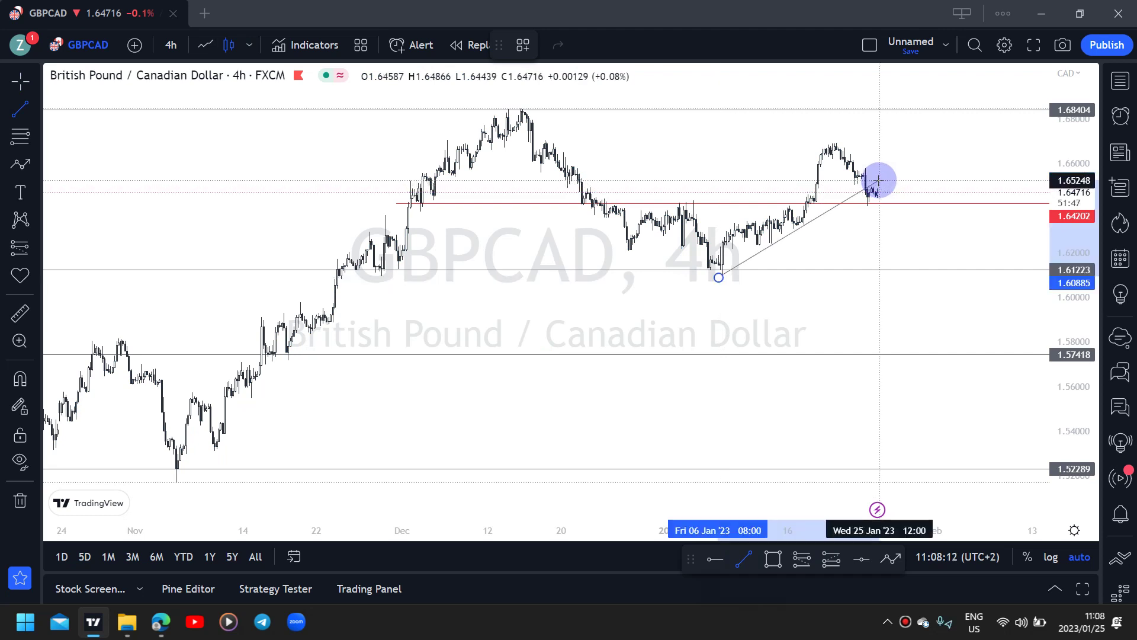
pyautogui.click(880, 179)
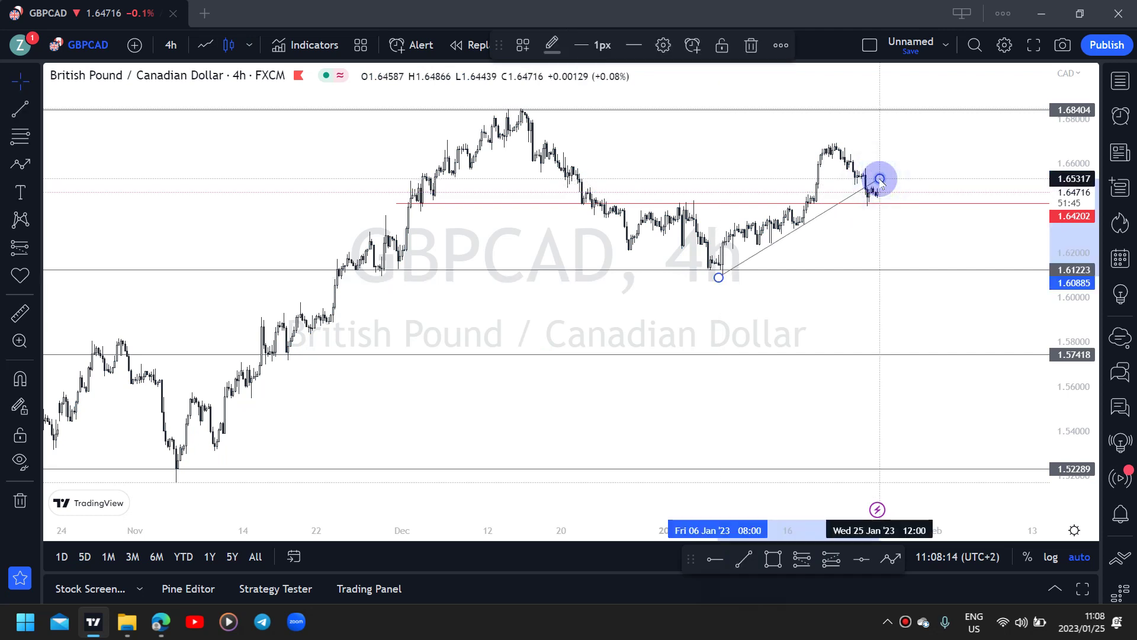
# Step: Clone the trend line and move the copy up along the January highs
pyautogui.rightClick(880, 179)
pyautogui.click(916, 341)
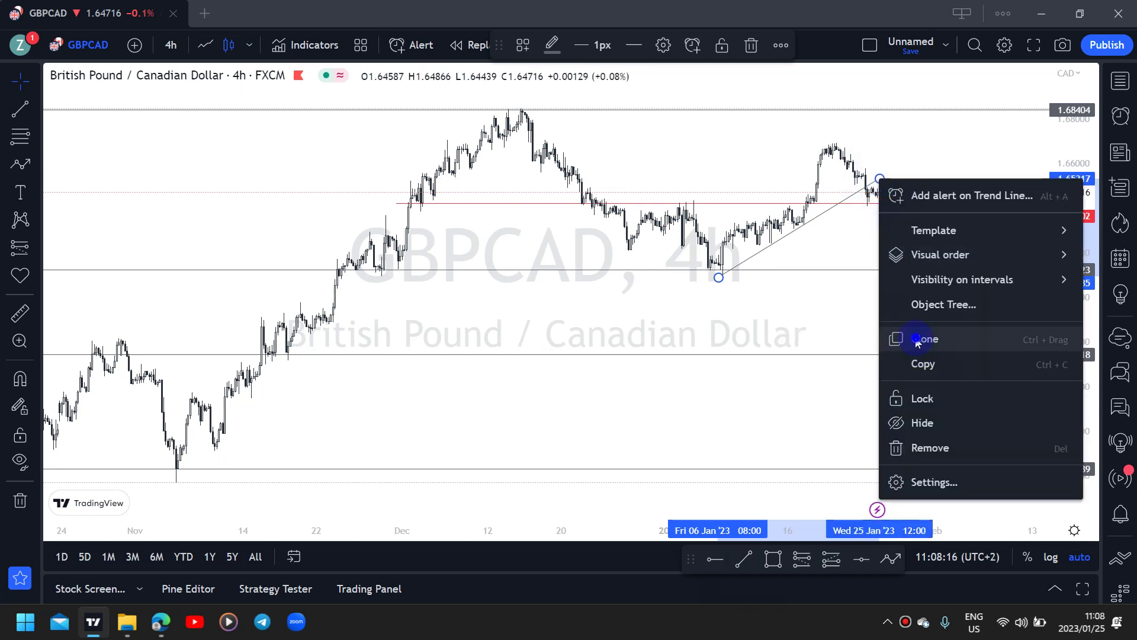
pyautogui.moveTo(838, 207); pyautogui.dragTo(839, 176)
pyautogui.click(809, 159)
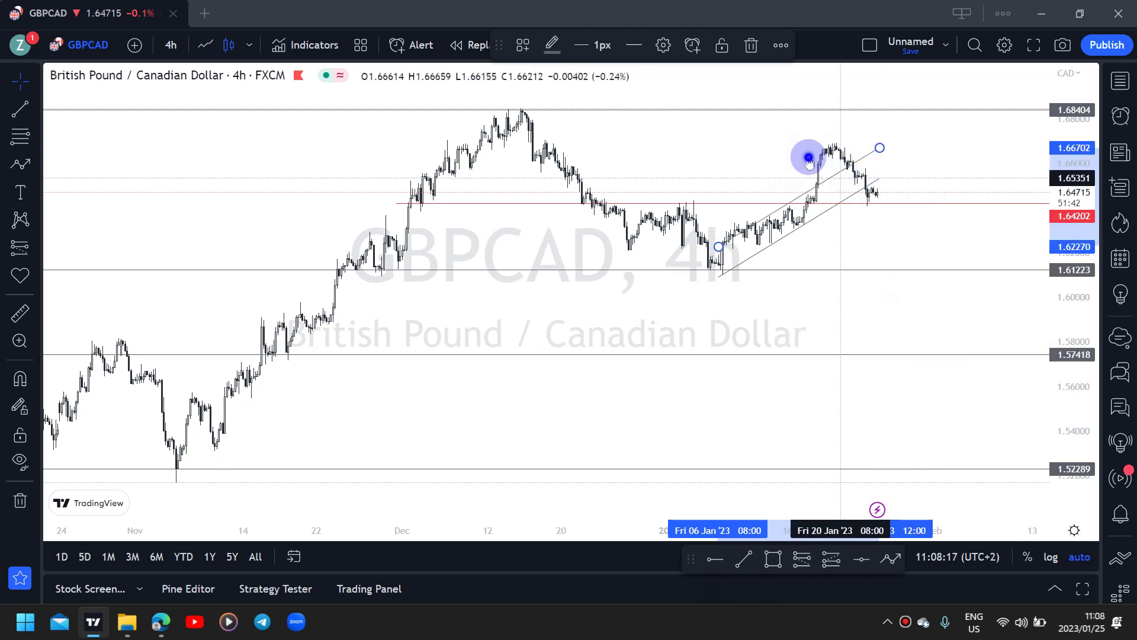
pyautogui.moveTo(809, 158); pyautogui.dragTo(807, 158)
pyautogui.click(741, 146)
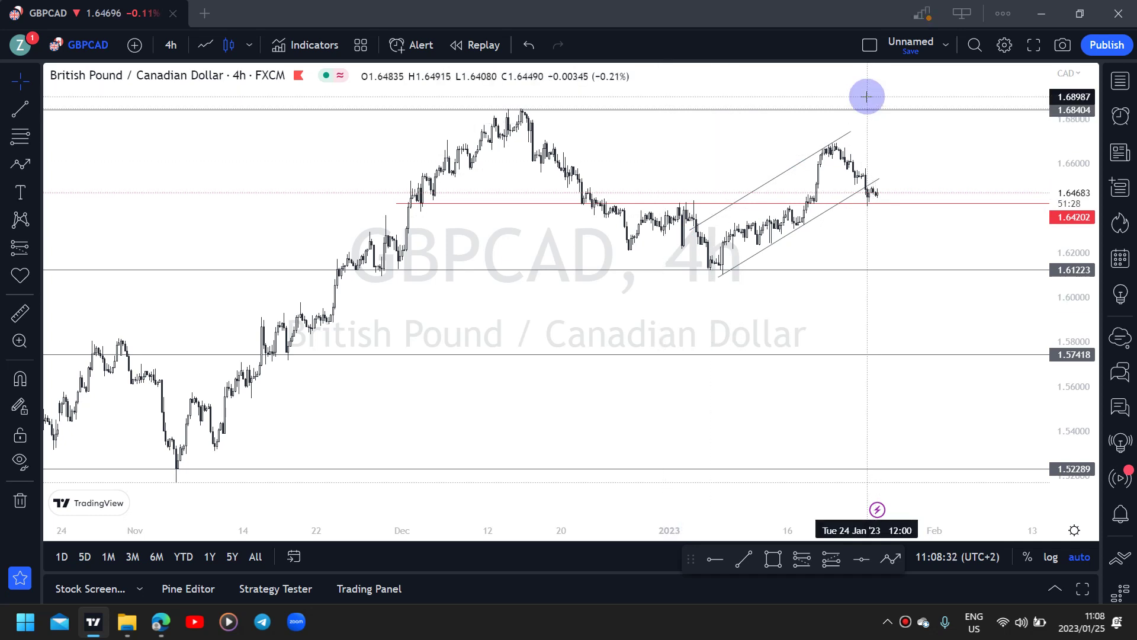
# Step: Switch to the 1h interval, realign the upper channel line, and add a red 1.65699 horizontal ray
pyautogui.write('60')
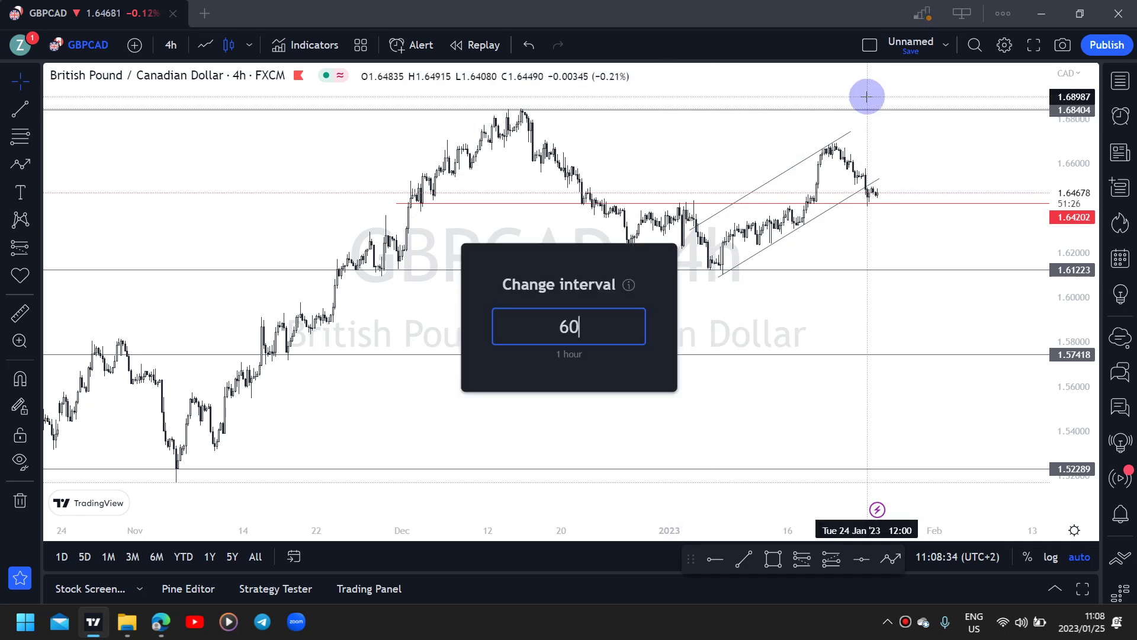
pyautogui.press('Return')
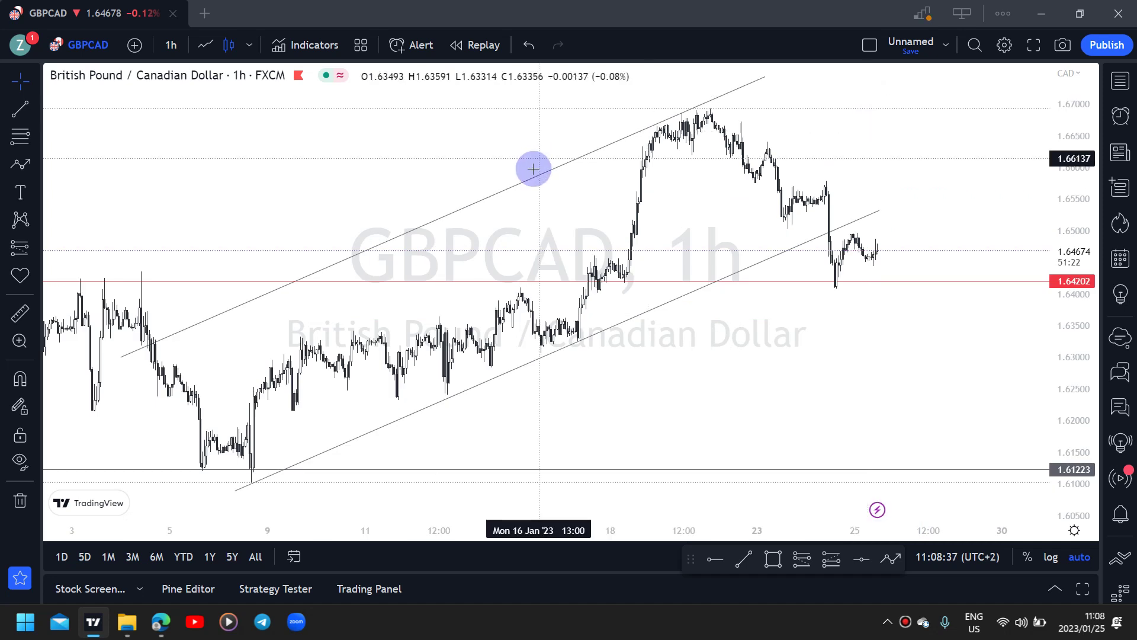
pyautogui.moveTo(537, 175)
pyautogui.mouseDown()
pyautogui.moveTo(568, 155)
pyautogui.moveTo(559, 168)
pyautogui.mouseUp()
pyautogui.click(497, 144)
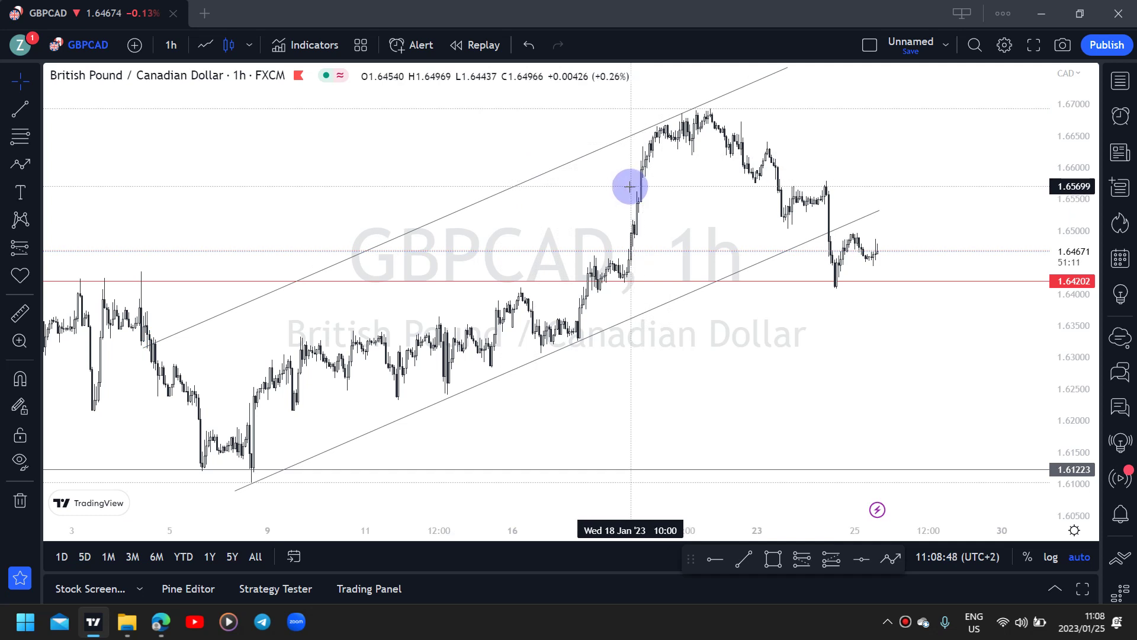
pyautogui.hotkey('alt', 'j')
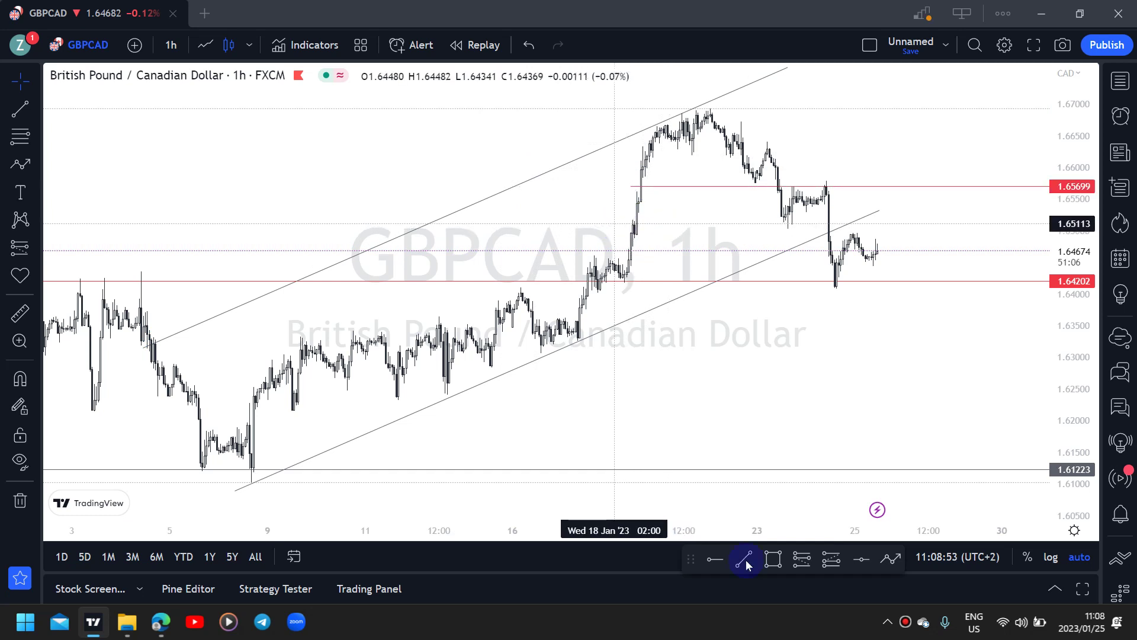
# Step: Draw a light-blue supply-zone rectangle from 23 Jan to 26 Jan, roughly 1.6494–1.6509
pyautogui.click(772, 558)
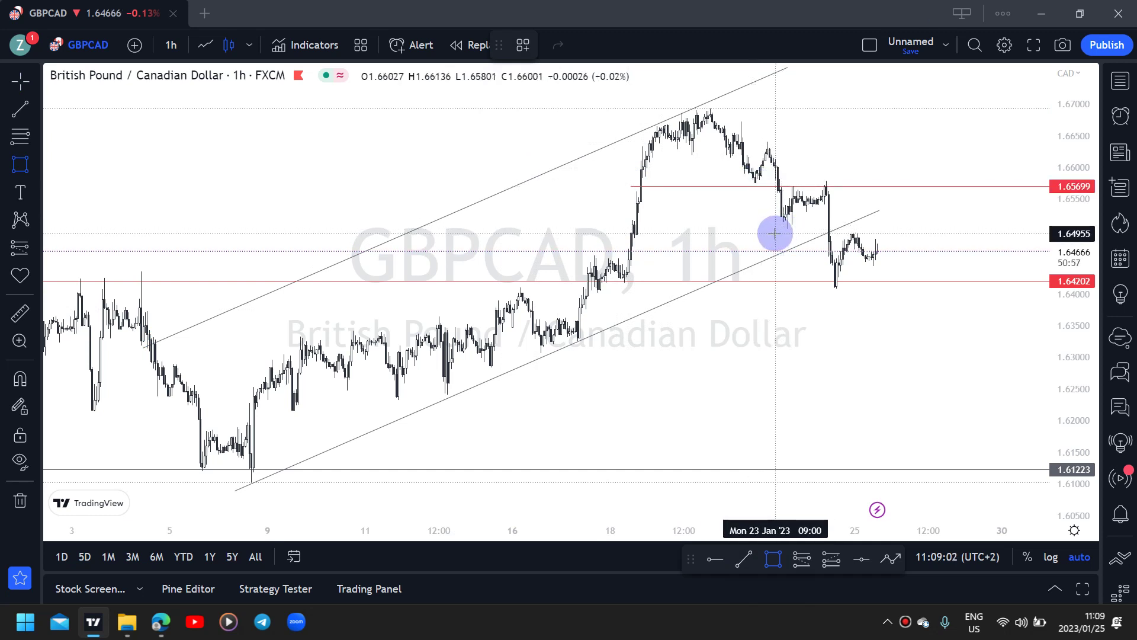
pyautogui.click(775, 234)
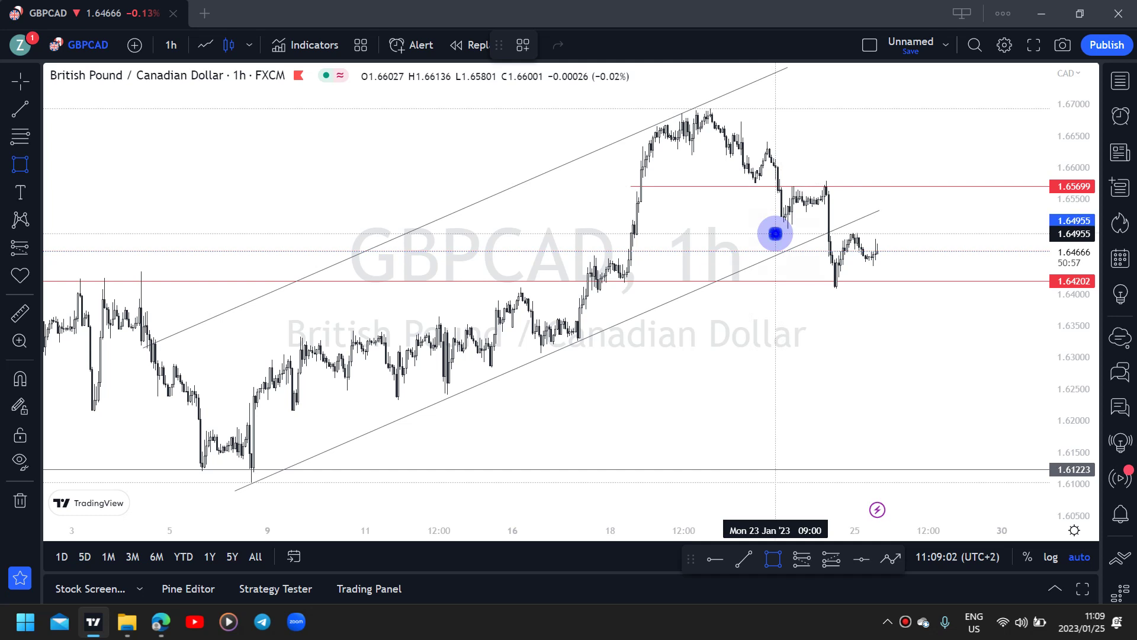
pyautogui.click(913, 230)
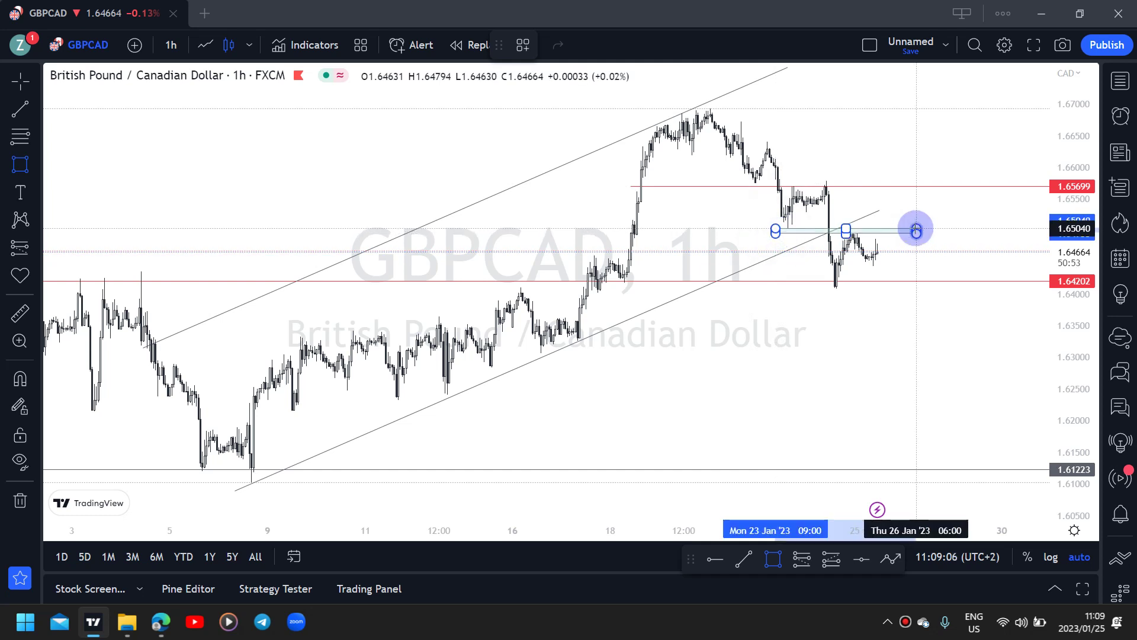
pyautogui.moveTo(916, 227); pyautogui.dragTo(917, 224)
pyautogui.click(899, 209)
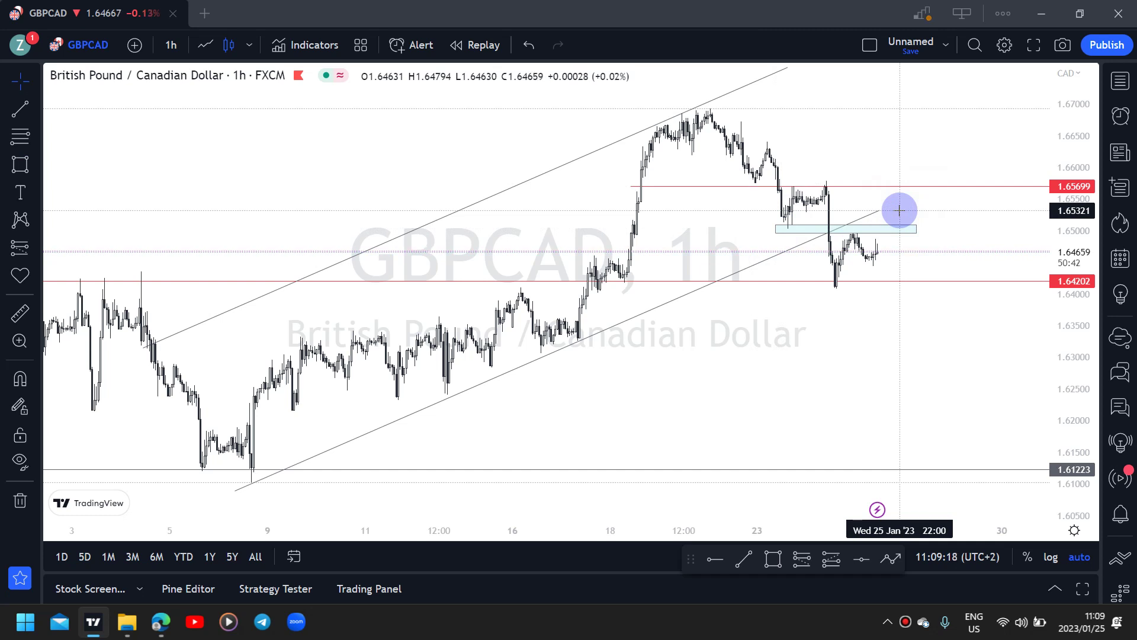
pyautogui.click(802, 561)
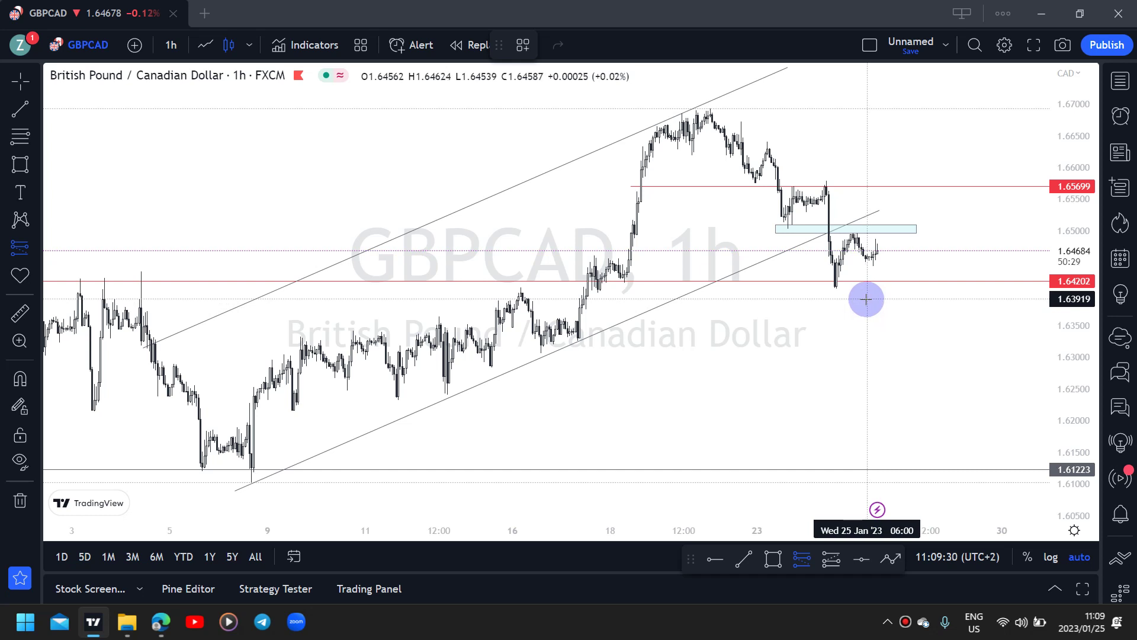
# Step: Place a short position at entry 1.63919 with stop 1.65699 and target 1.61237
pyautogui.click(866, 300)
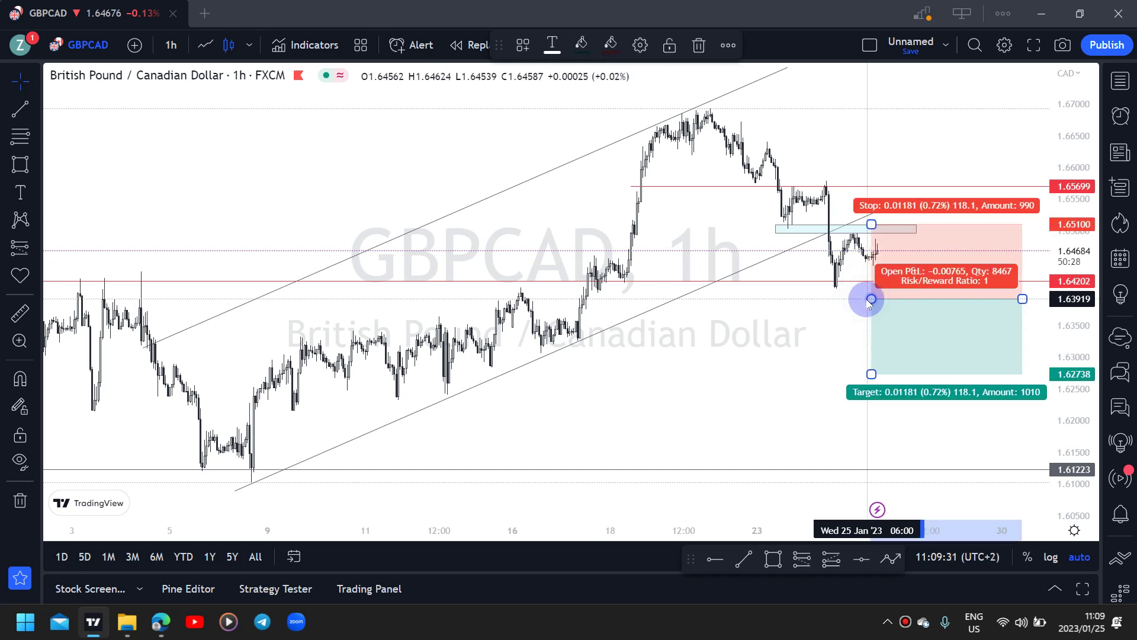
pyautogui.moveTo(871, 223); pyautogui.dragTo(875, 185)
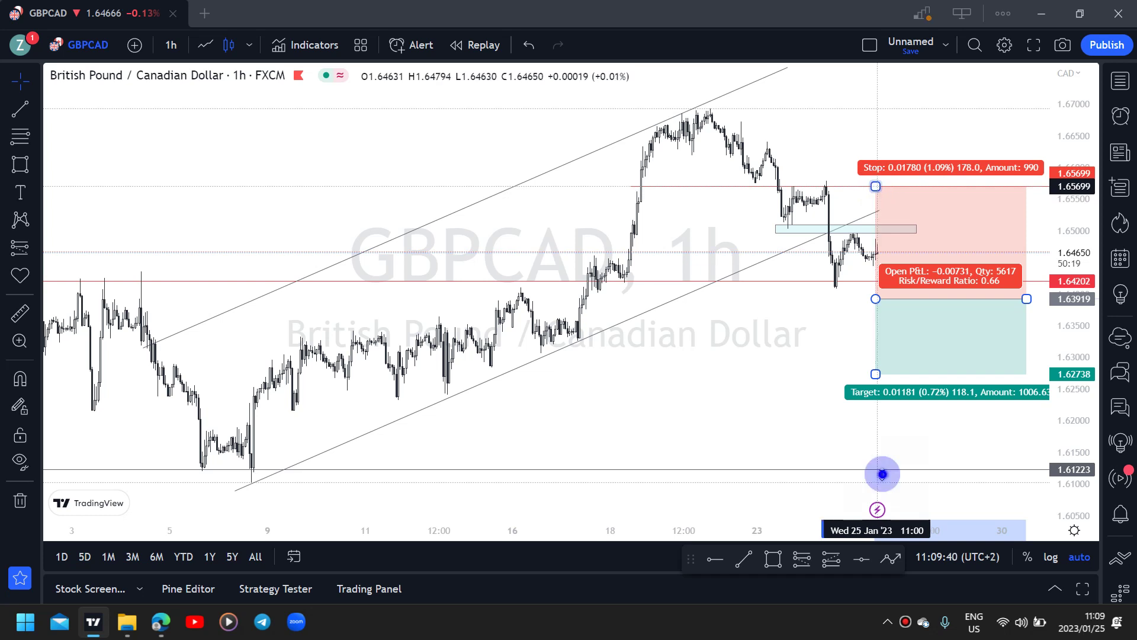
pyautogui.moveTo(883, 474); pyautogui.dragTo(880, 469)
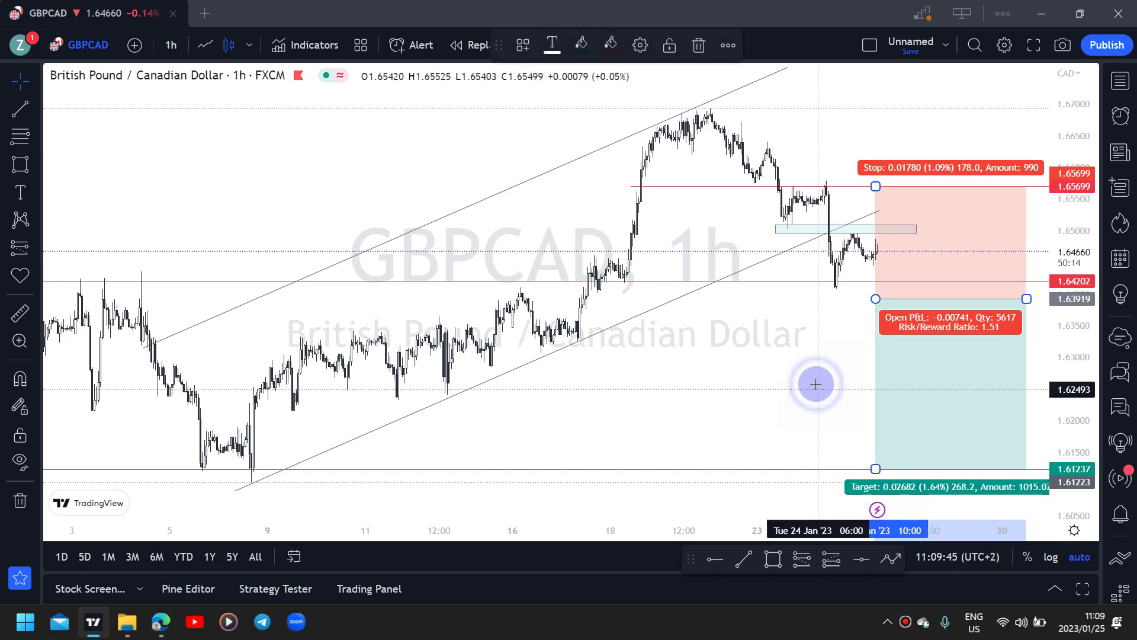
pyautogui.click(847, 350)
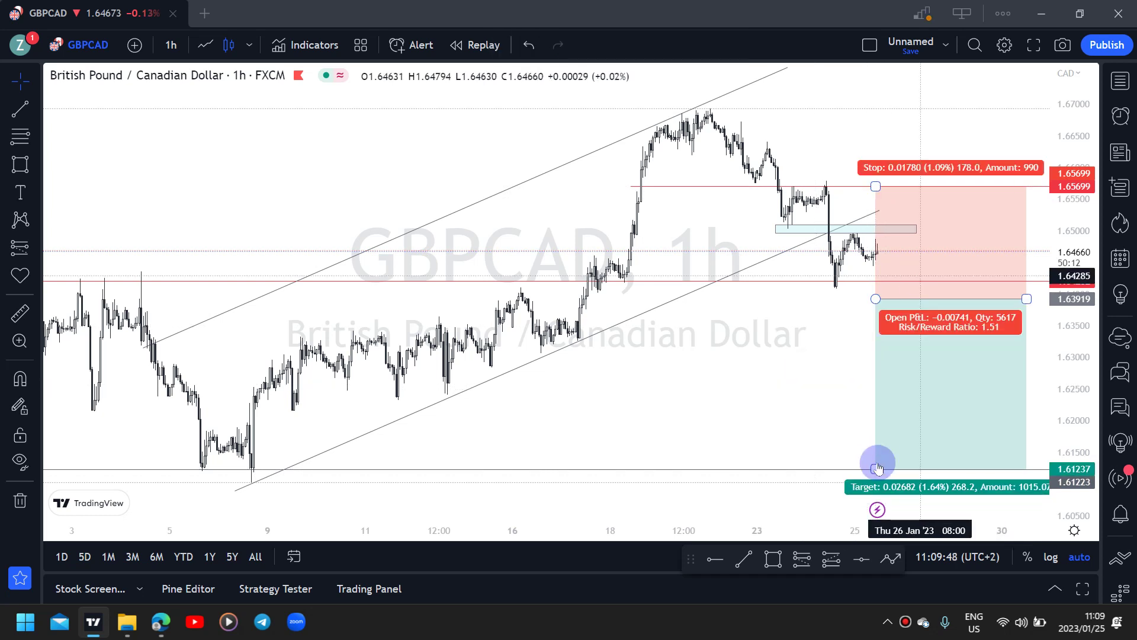
pyautogui.moveTo(874, 185)
pyautogui.mouseDown()
pyautogui.moveTo(876, 212)
pyautogui.moveTo(875, 184)
pyautogui.mouseUp()
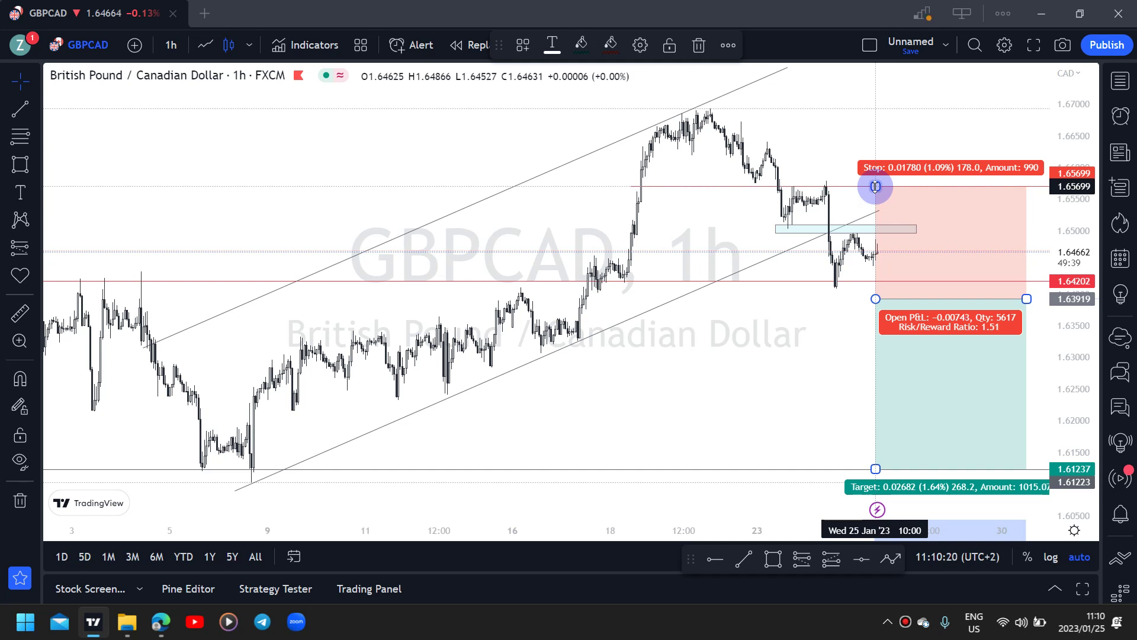
# Step: Lower the short position's stop to 1.65296 (risk/reward 1.95) and shorten it to end near 27 Jan
pyautogui.moveTo(876, 187); pyautogui.dragTo(876, 212)
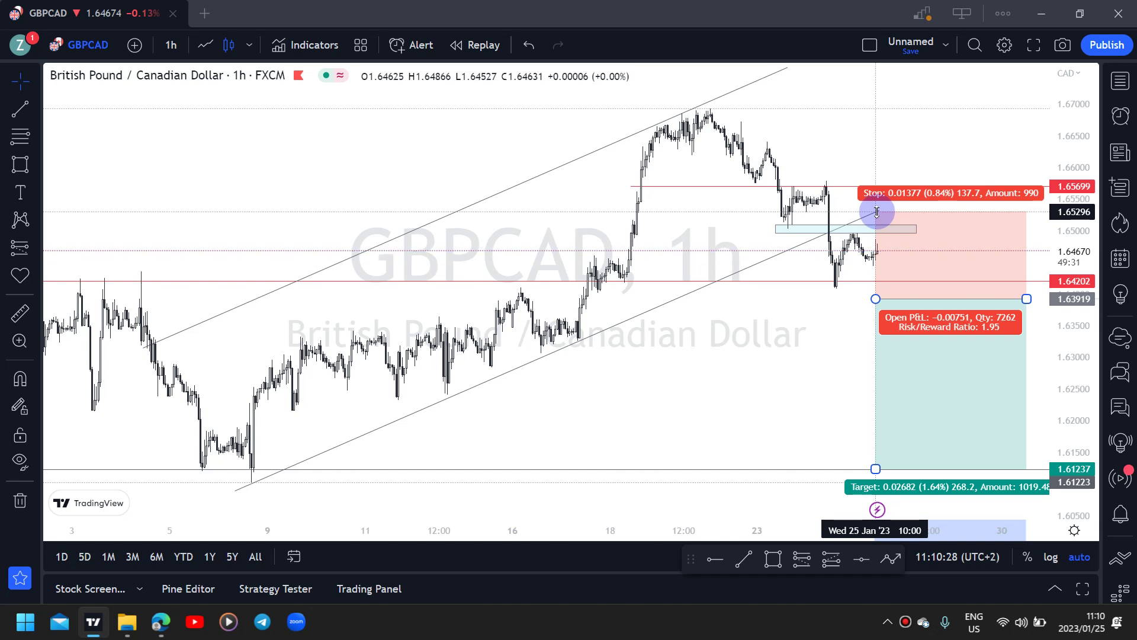
pyautogui.moveTo(877, 211); pyautogui.dragTo(877, 212)
pyautogui.click(866, 230)
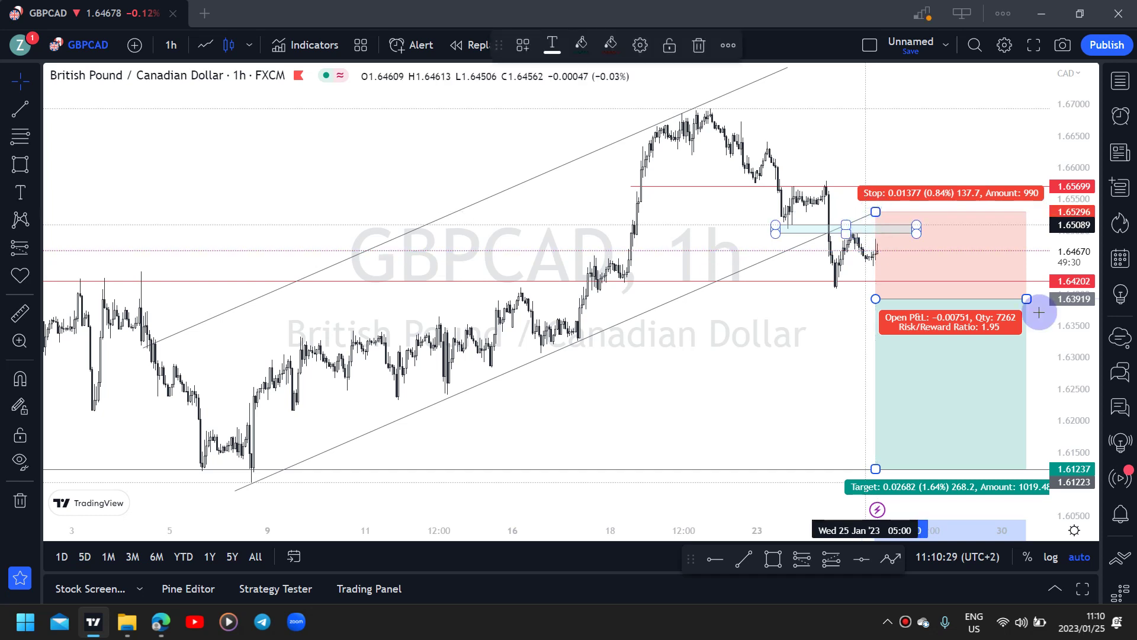
pyautogui.click(1022, 297)
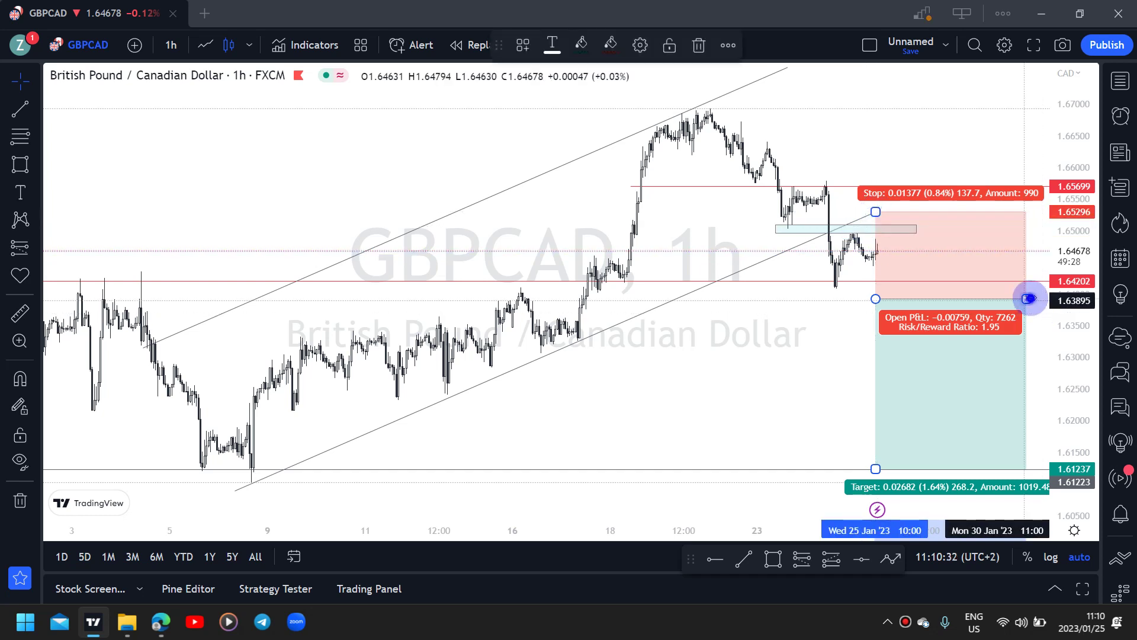
pyautogui.moveTo(1001, 297)
pyautogui.mouseDown()
pyautogui.moveTo(965, 299)
pyautogui.moveTo(960, 336)
pyautogui.mouseUp()
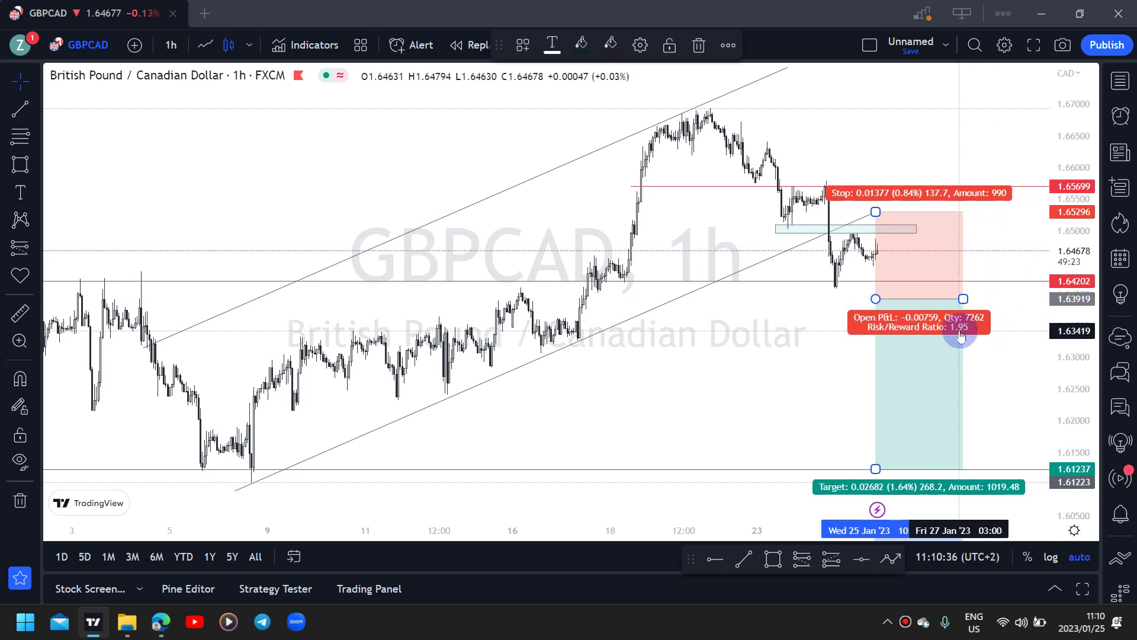
pyautogui.click(820, 300)
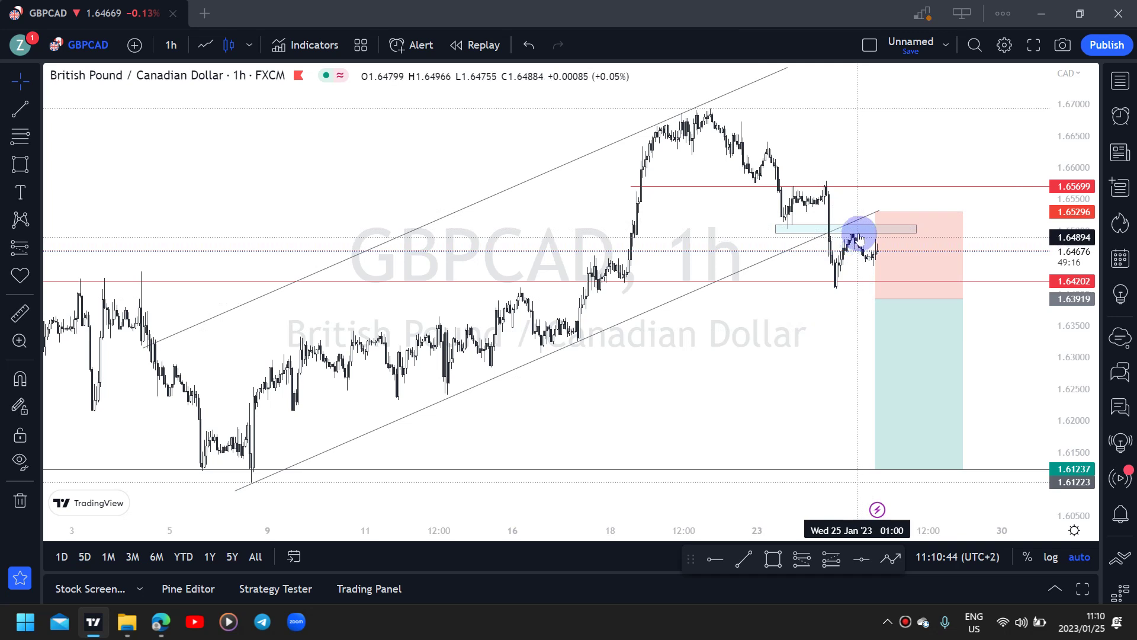
# Step: Drag the supply-zone rectangle's left edge back to the 18 Jan breakout candles
pyautogui.click(770, 229)
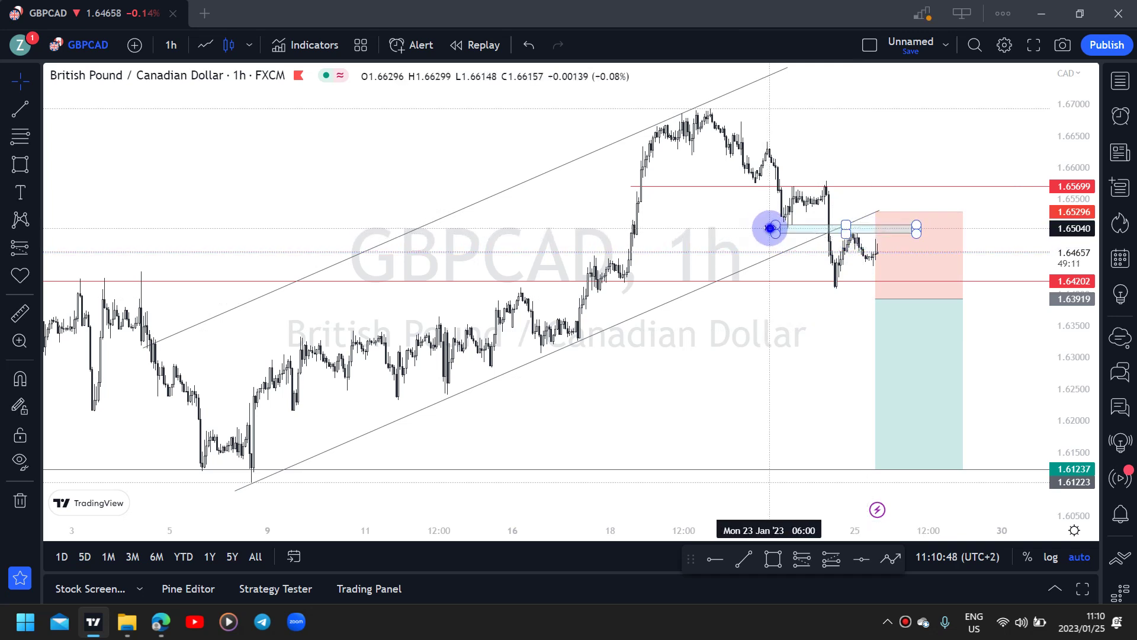
pyautogui.moveTo(643, 230)
pyautogui.mouseDown()
pyautogui.moveTo(624, 226)
pyautogui.moveTo(634, 238)
pyautogui.mouseUp()
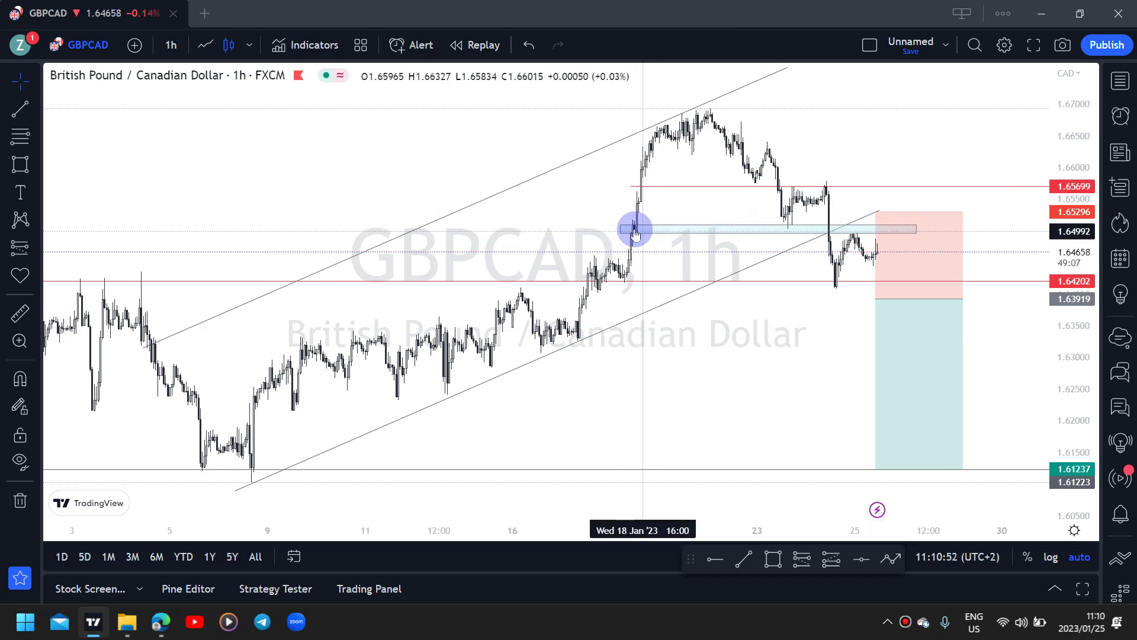
pyautogui.click(635, 233)
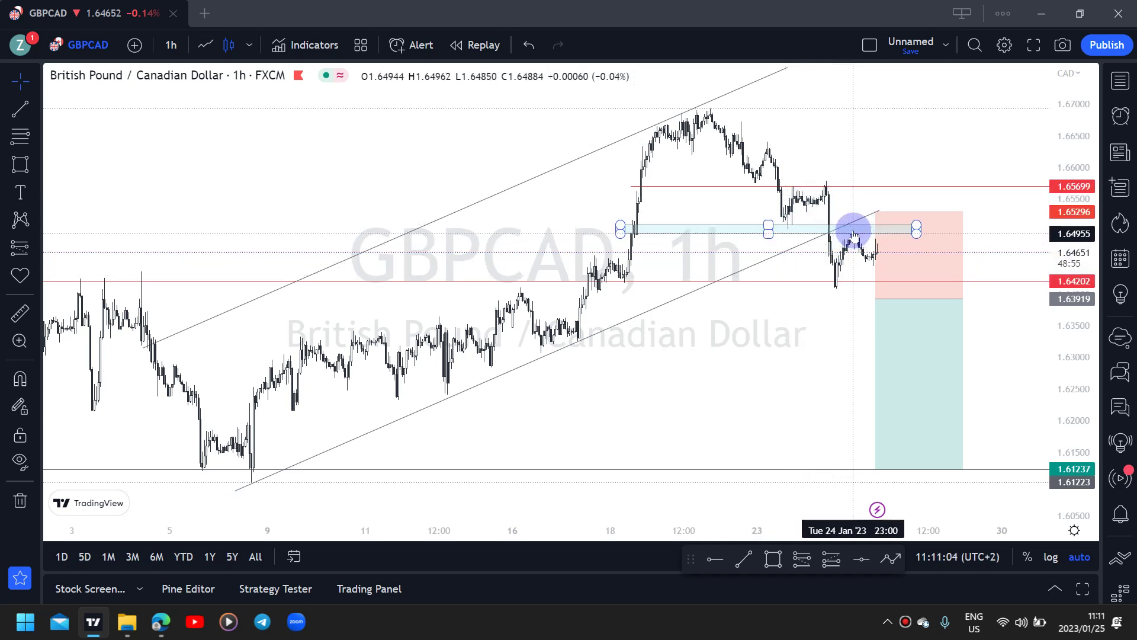
pyautogui.click(640, 232)
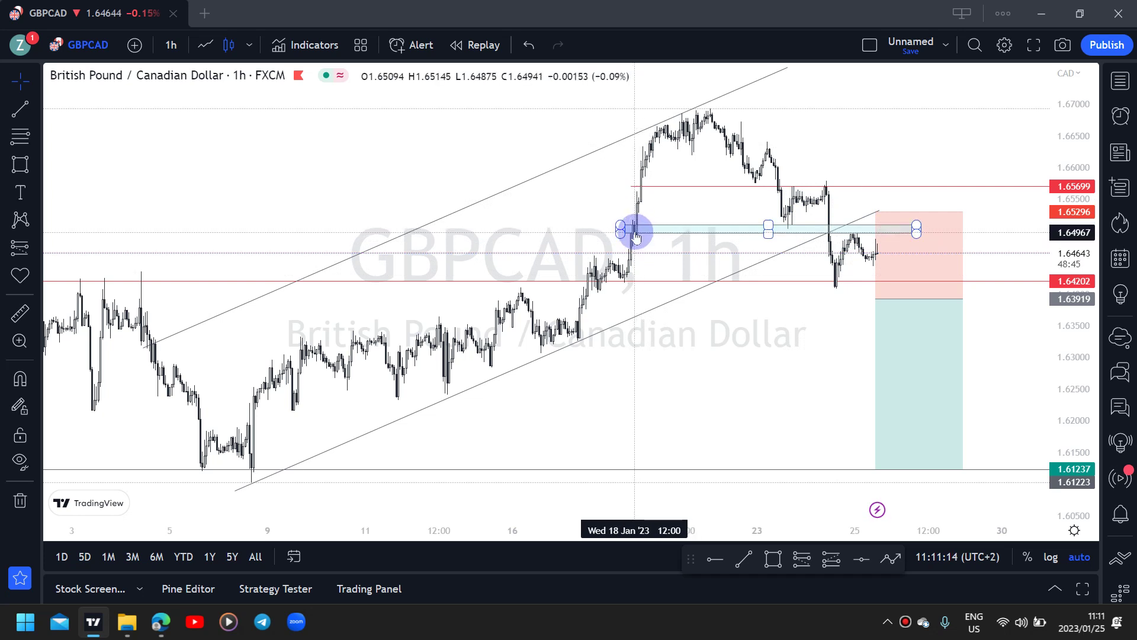
pyautogui.press('Escape')
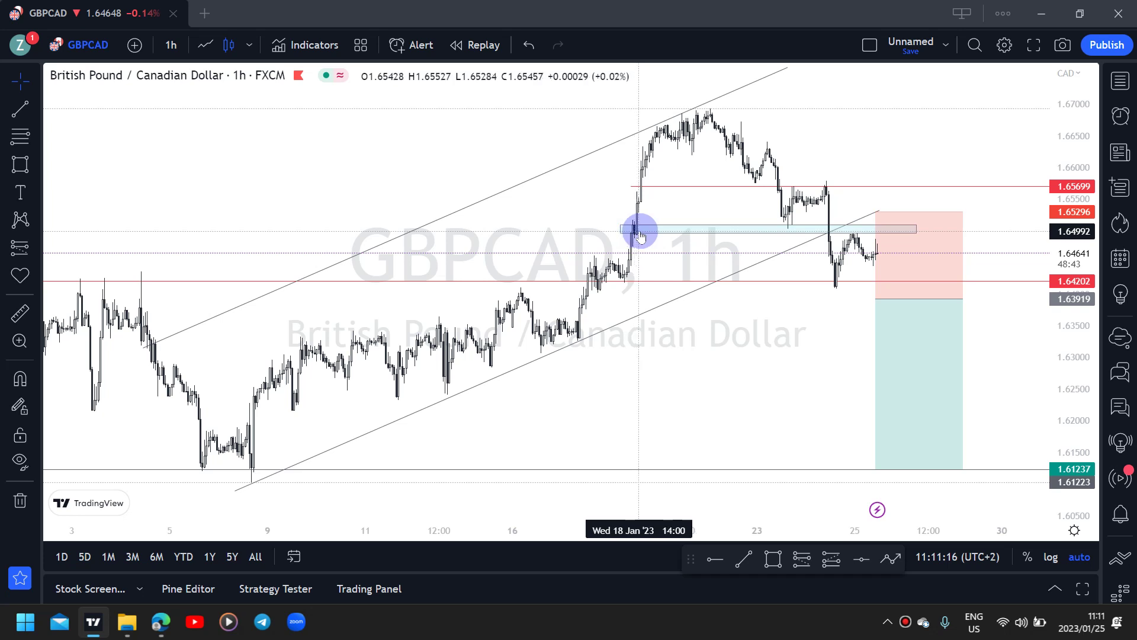
pyautogui.click(640, 236)
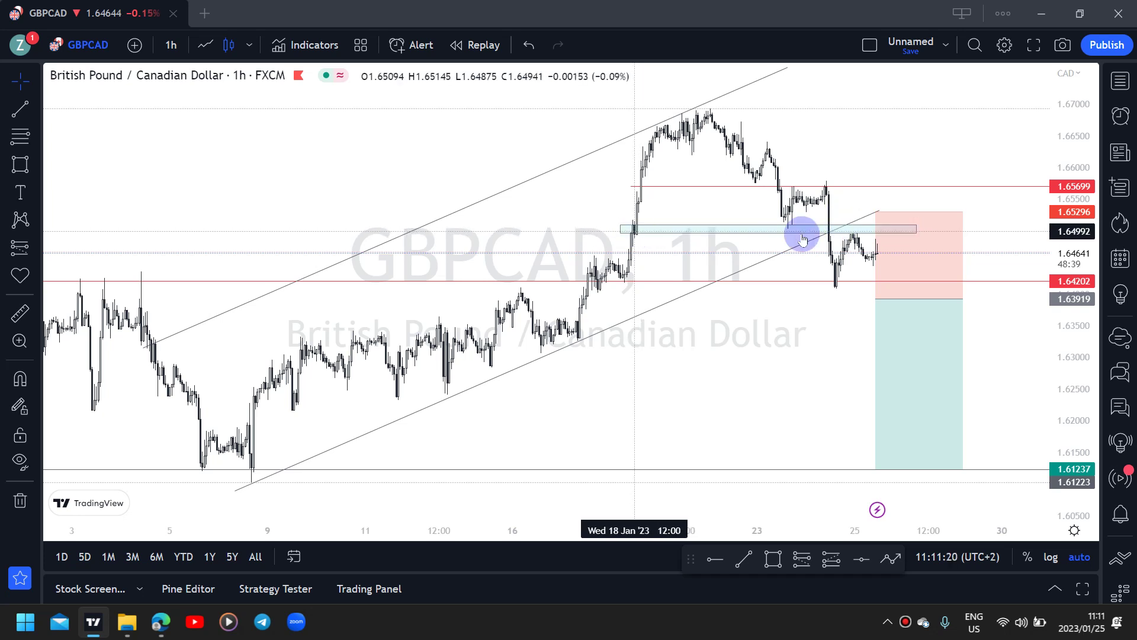
pyautogui.click(900, 251)
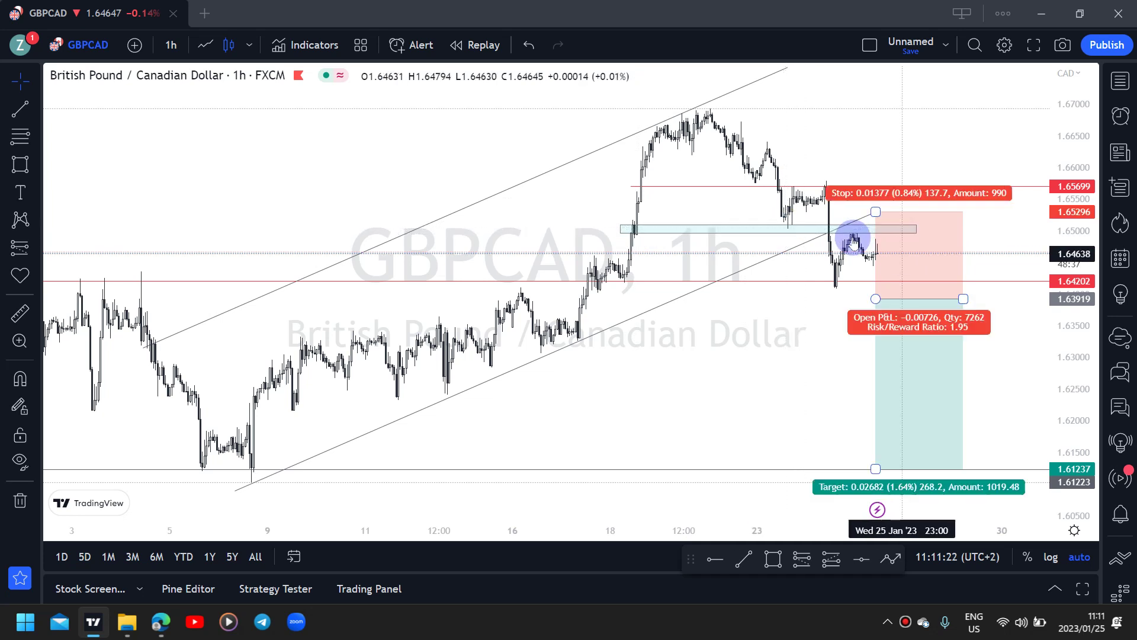
pyautogui.click(853, 237)
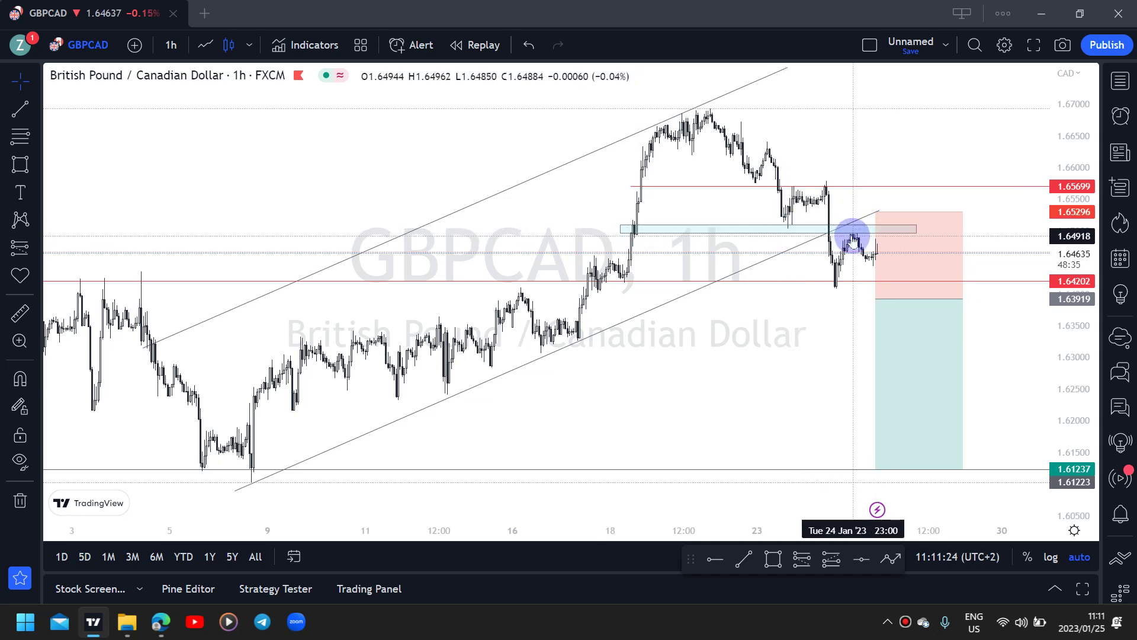
pyautogui.click(874, 215)
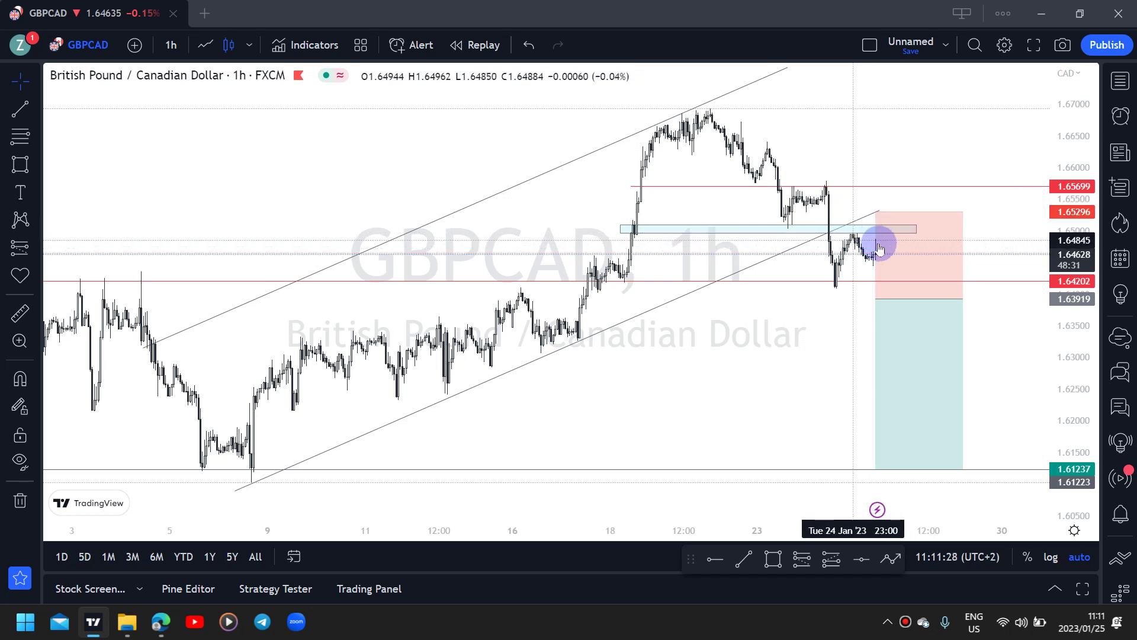
pyautogui.click(858, 527)
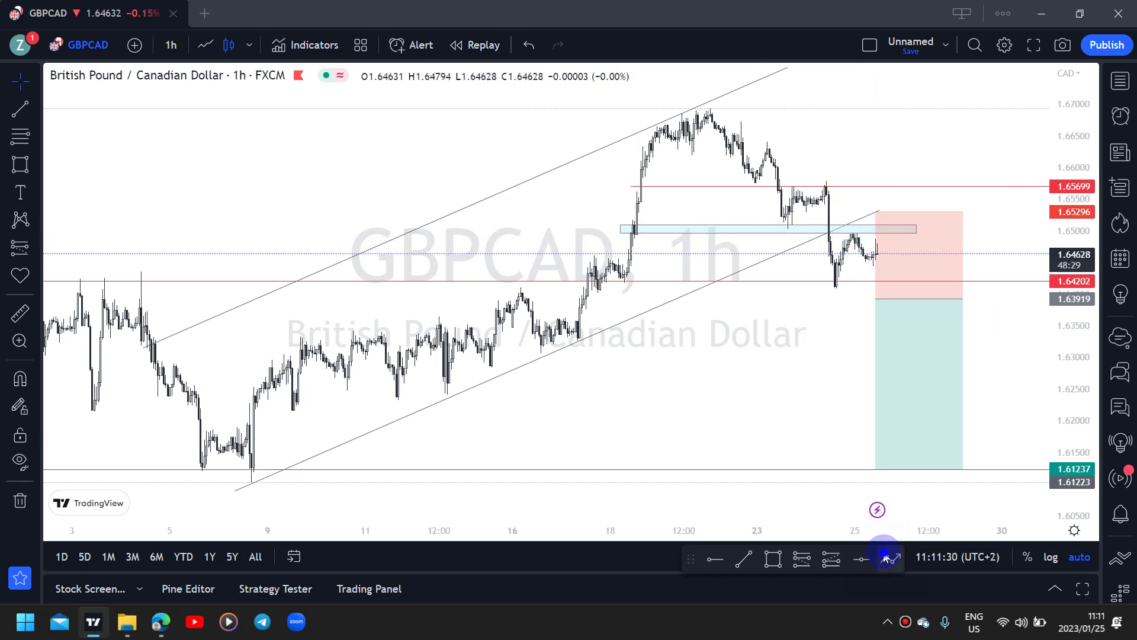
# Step: Draw a path from the recent low up into the supply zone, ending in a down arrow near 1.625
pyautogui.click(891, 557)
pyautogui.click(843, 278)
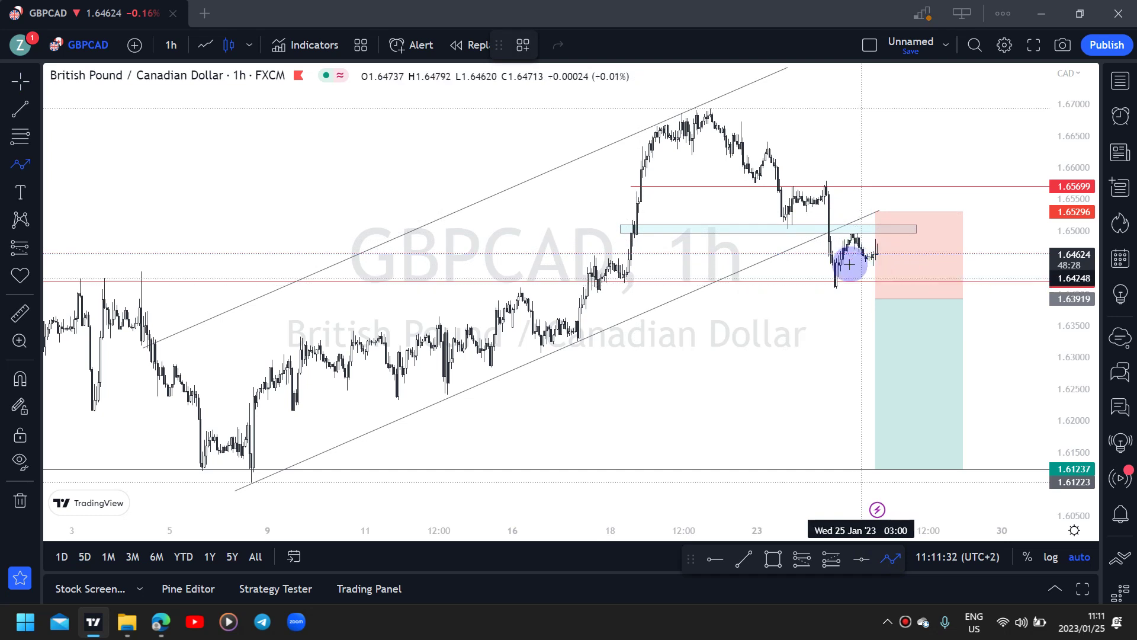
pyautogui.click(850, 233)
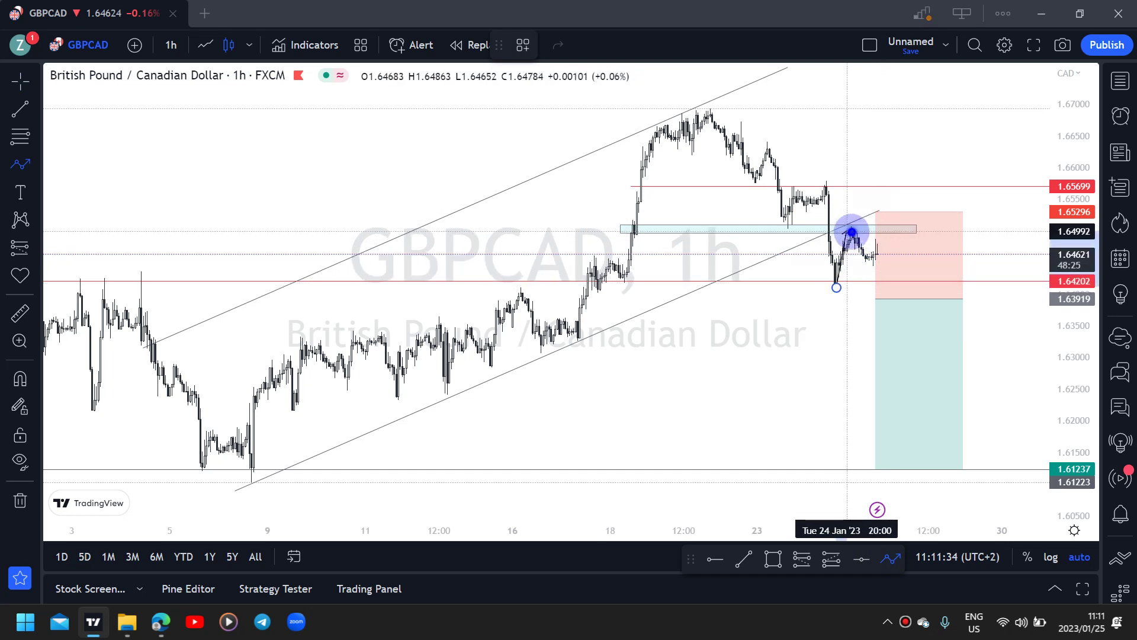
pyautogui.click(877, 262)
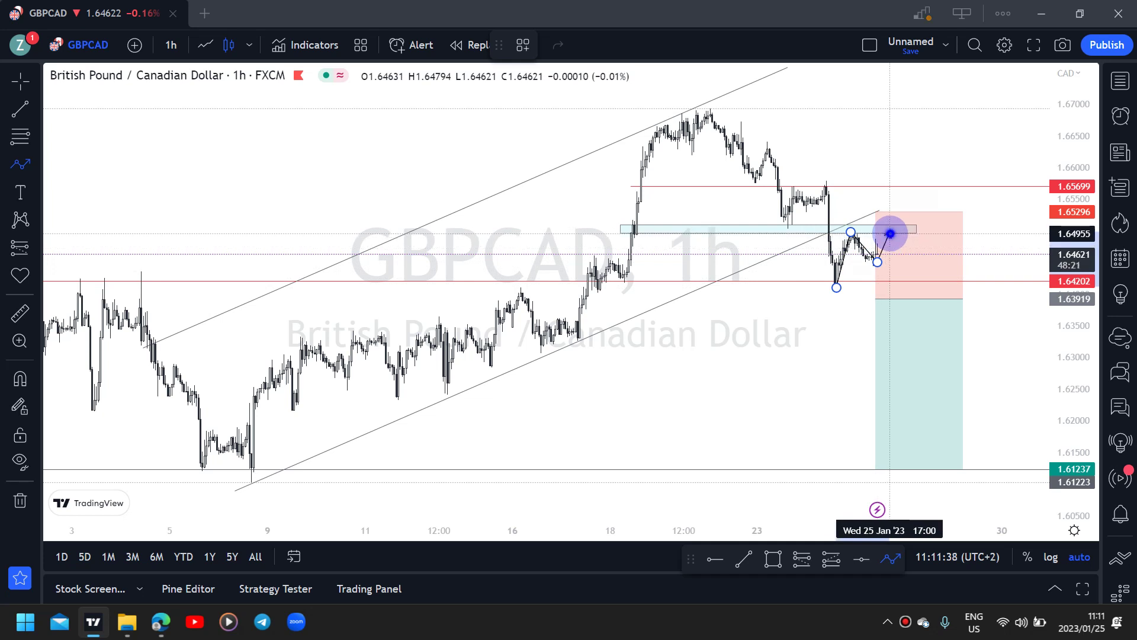
pyautogui.click(889, 233)
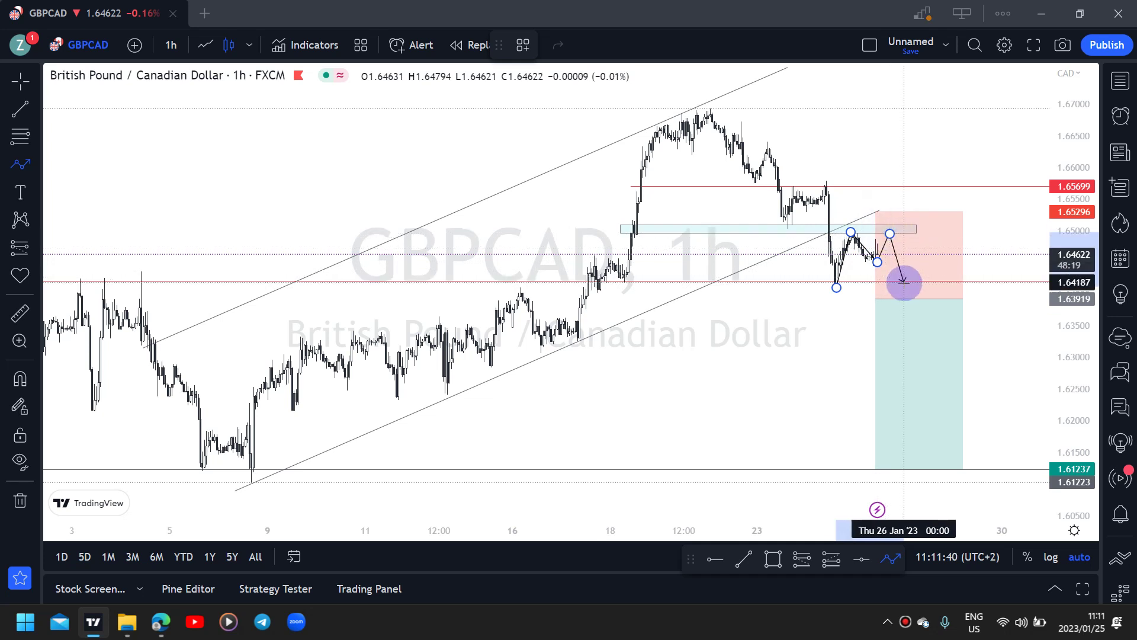
pyautogui.doubleClick(924, 385)
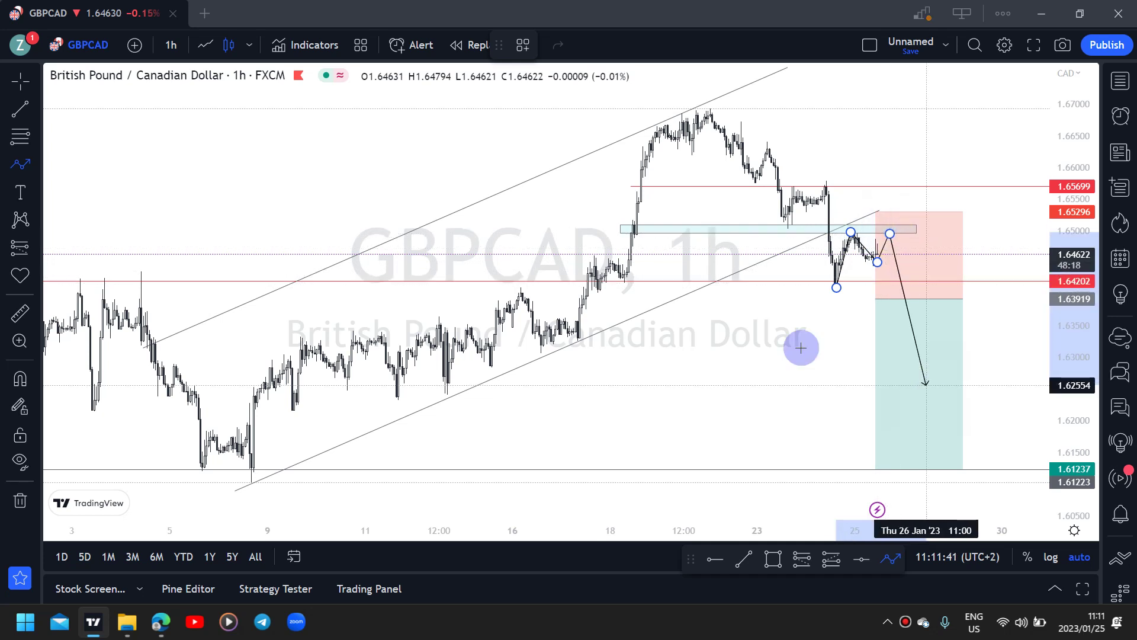
pyautogui.click(890, 234)
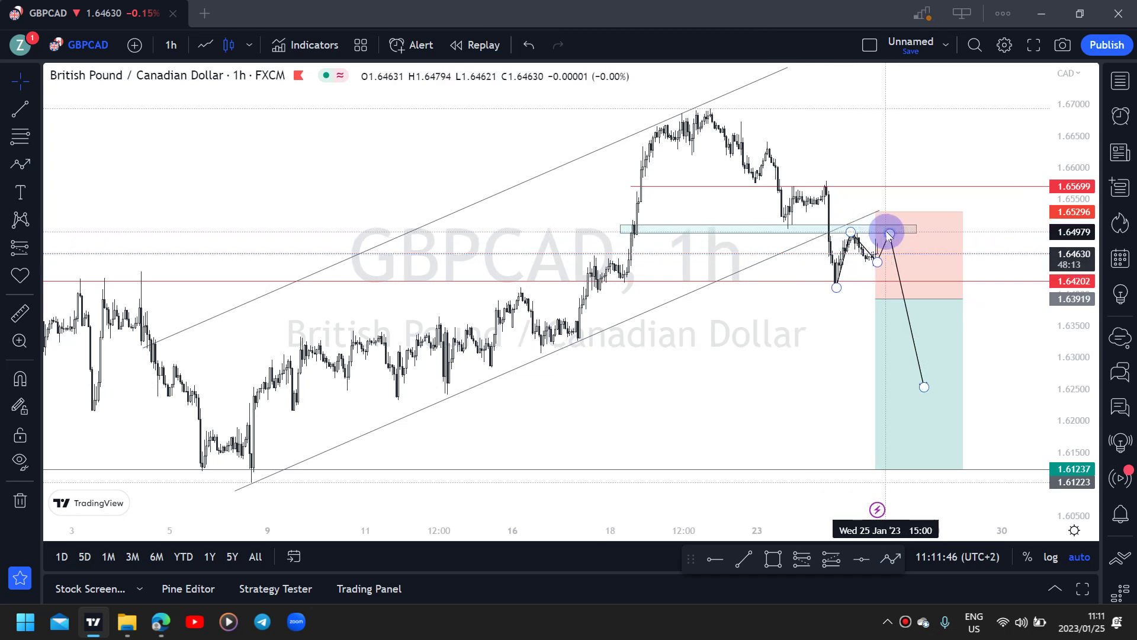
pyautogui.click(888, 218)
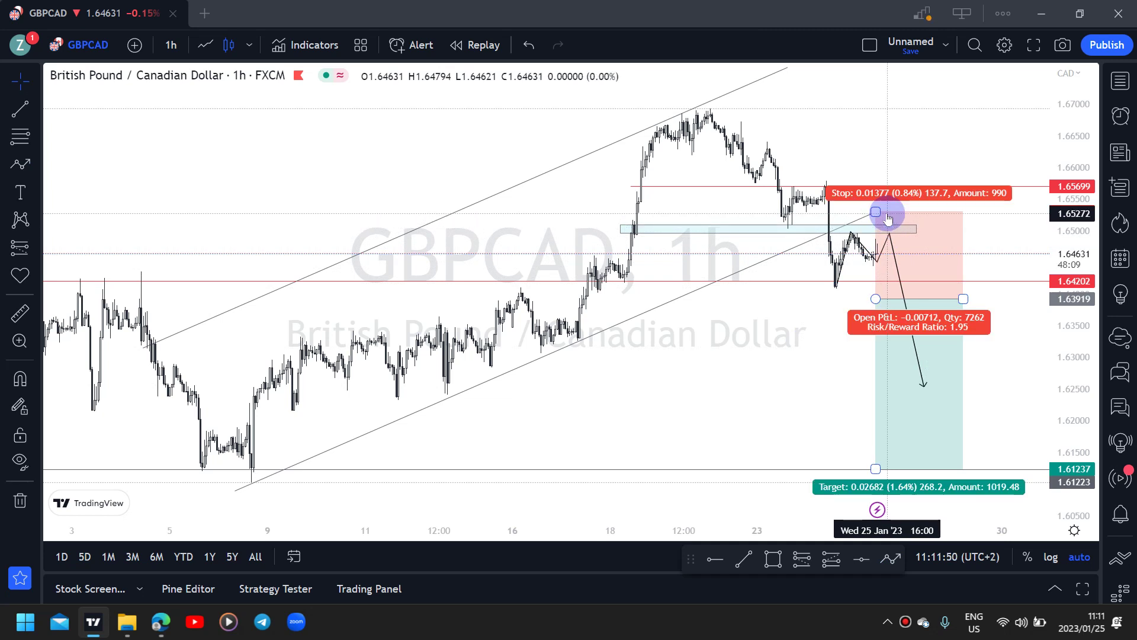
pyautogui.click(854, 290)
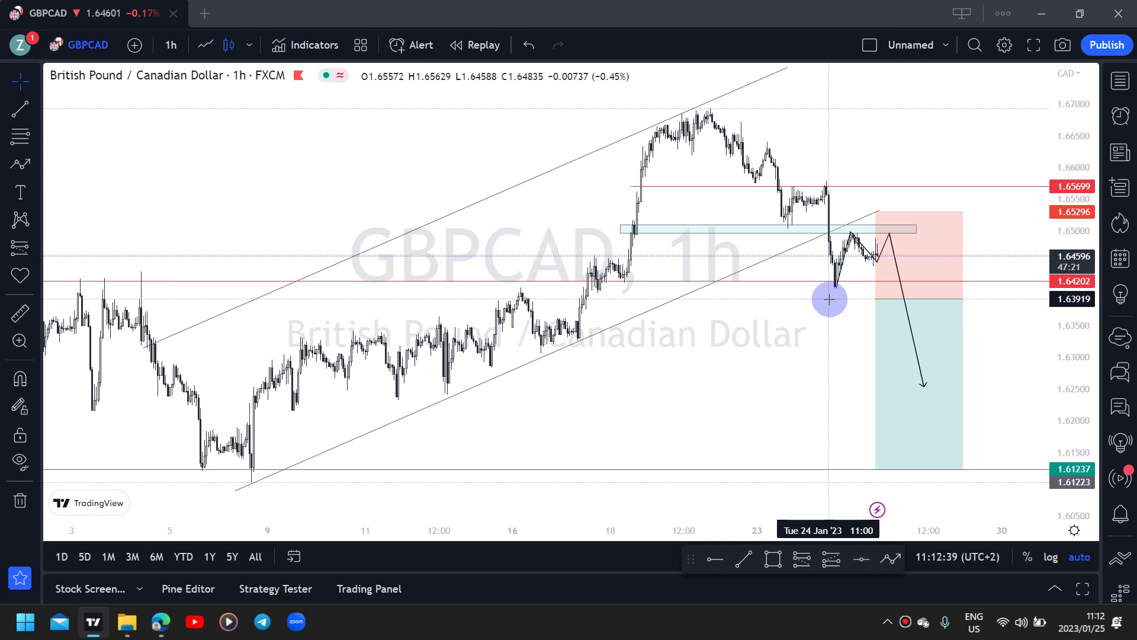
# Step: Draw a second path arrow from the zone peak via 1.639 and 1.642 down to near 1.613
pyautogui.click(891, 560)
pyautogui.click(892, 241)
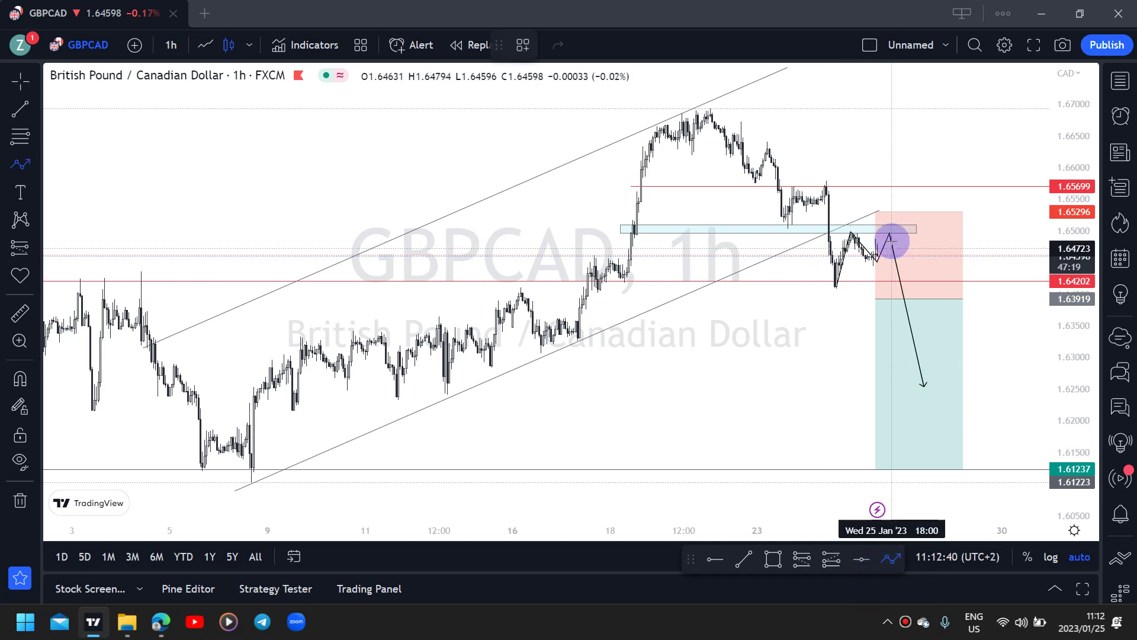
pyautogui.click(900, 303)
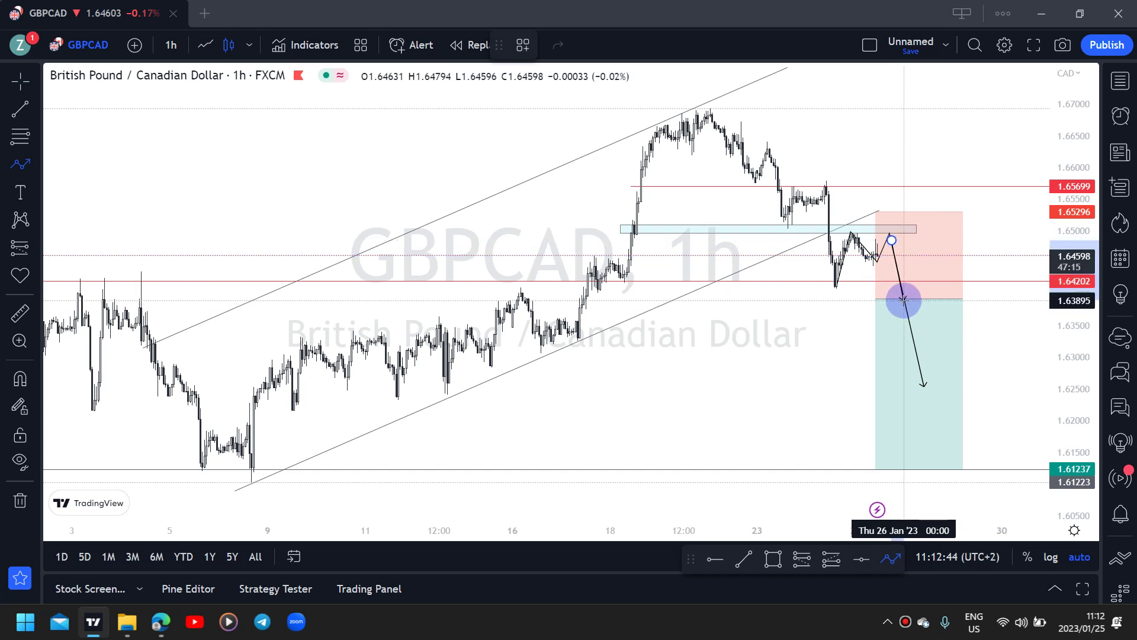
pyautogui.click(903, 300)
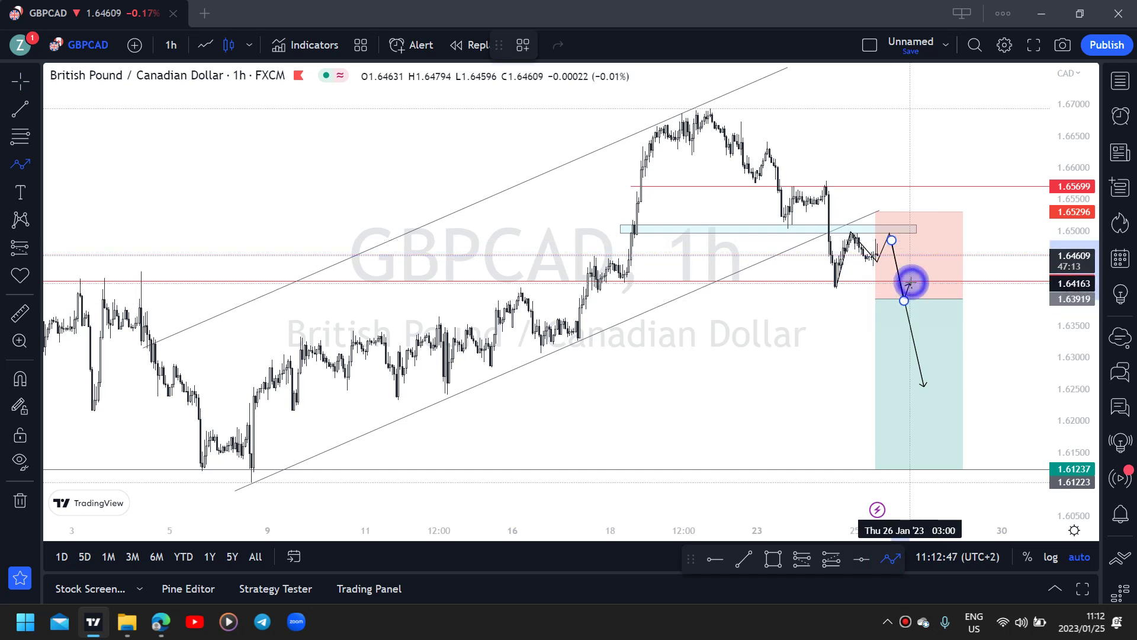
pyautogui.click(910, 282)
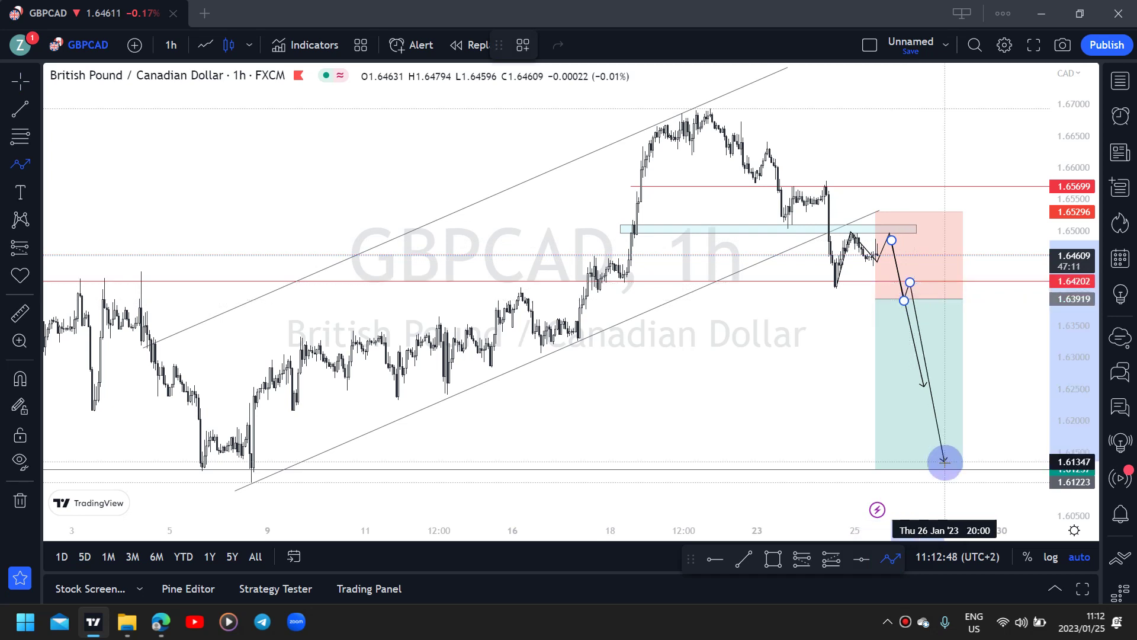
pyautogui.doubleClick(944, 464)
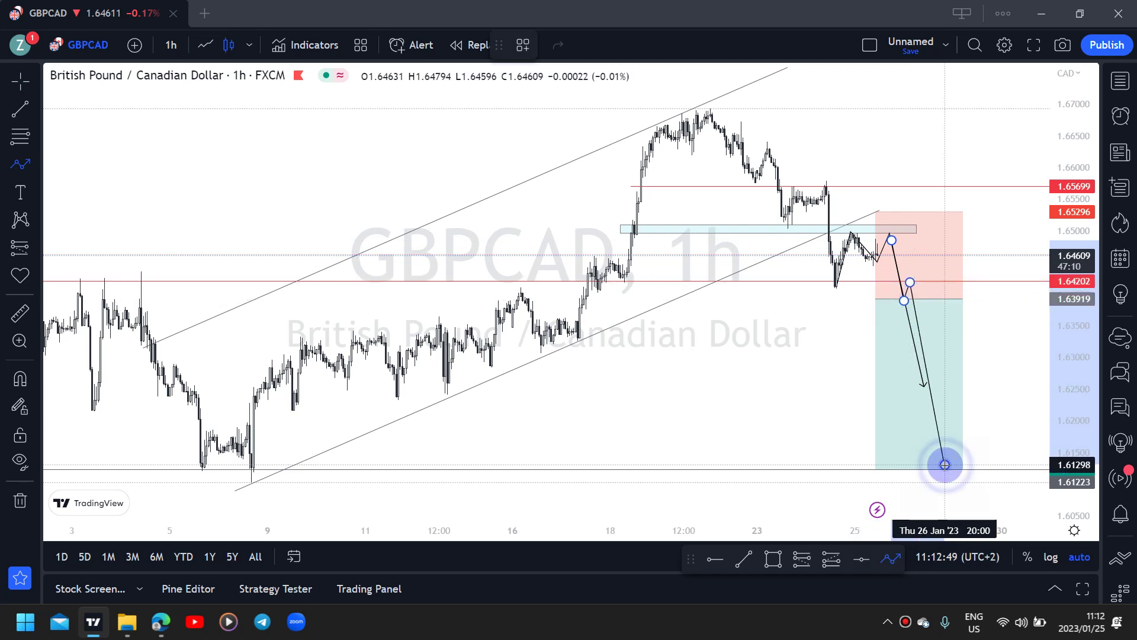
pyautogui.click(843, 411)
pyautogui.click(903, 299)
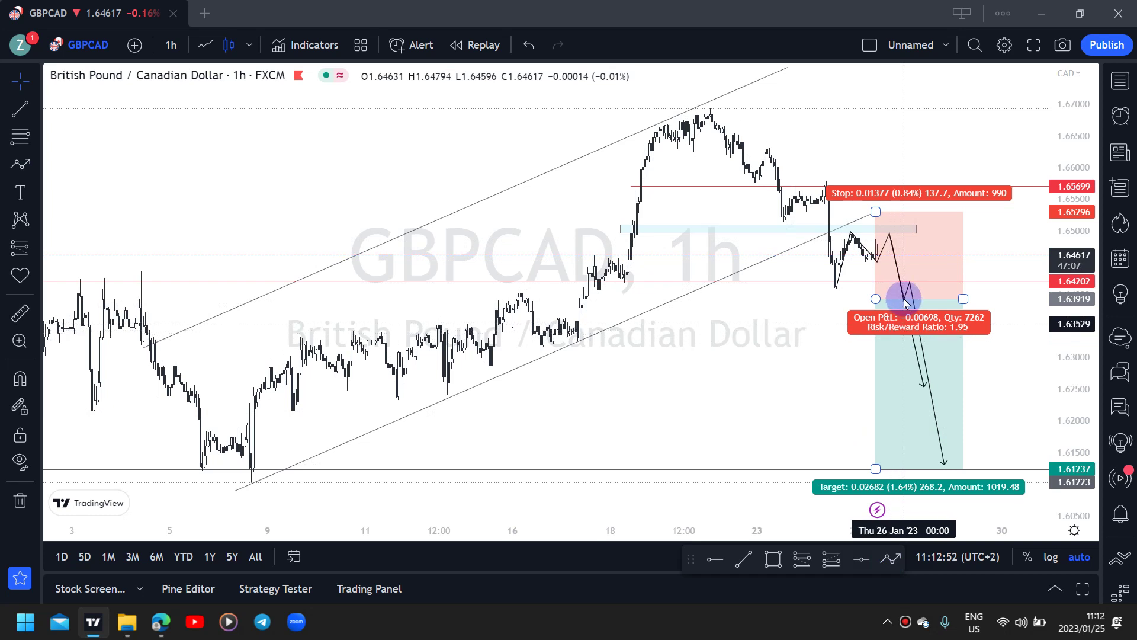
pyautogui.click(877, 242)
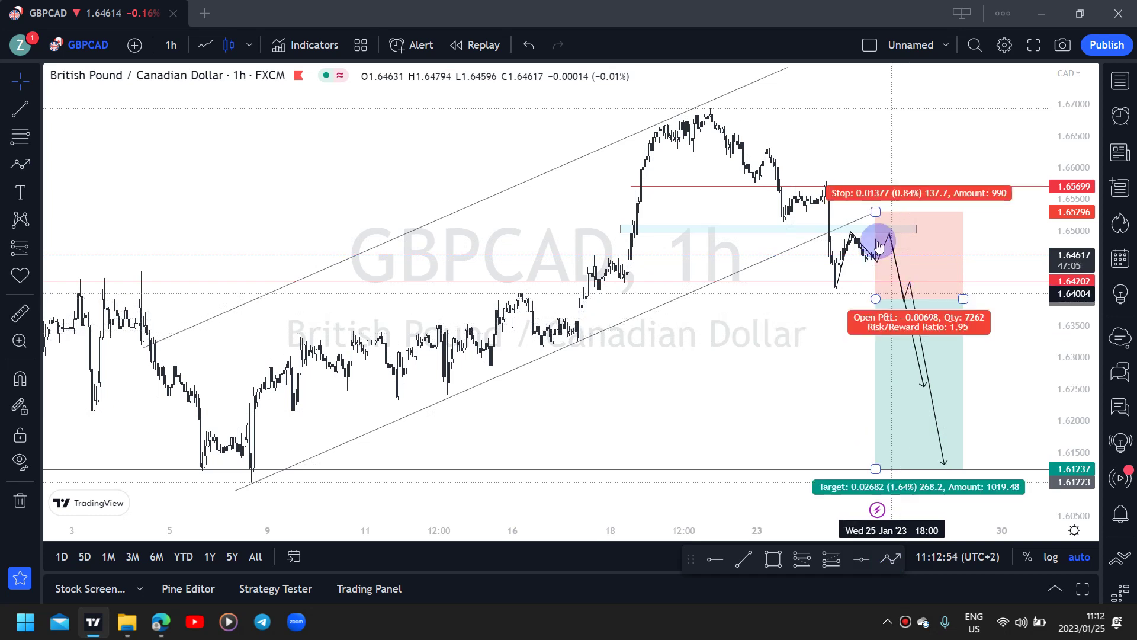
pyautogui.click(887, 236)
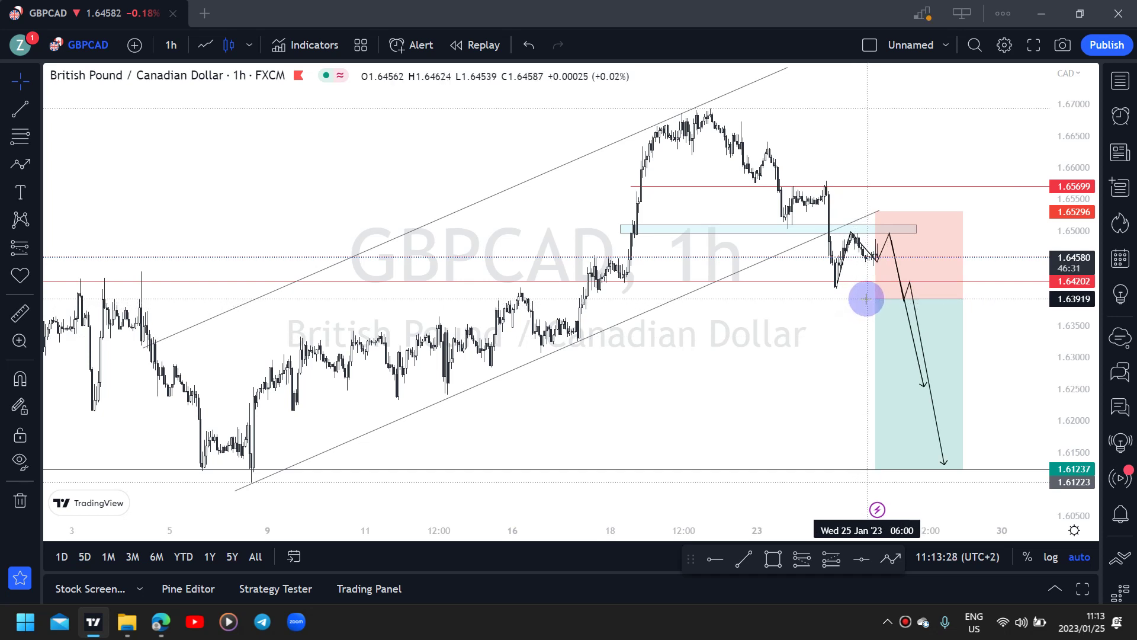
pyautogui.click(900, 302)
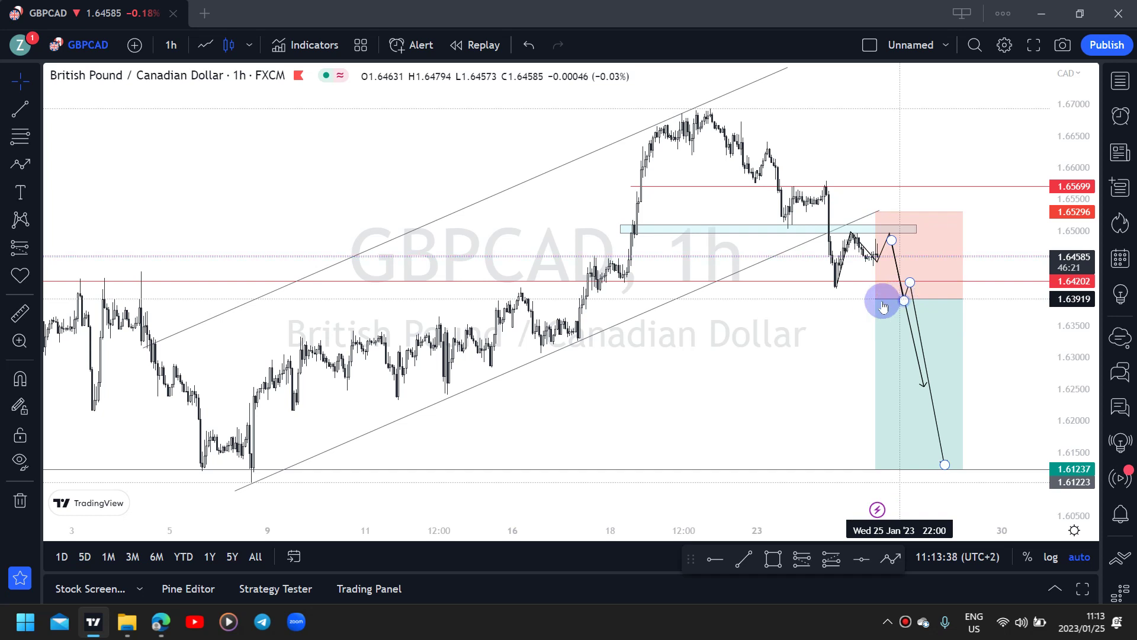
pyautogui.click(857, 299)
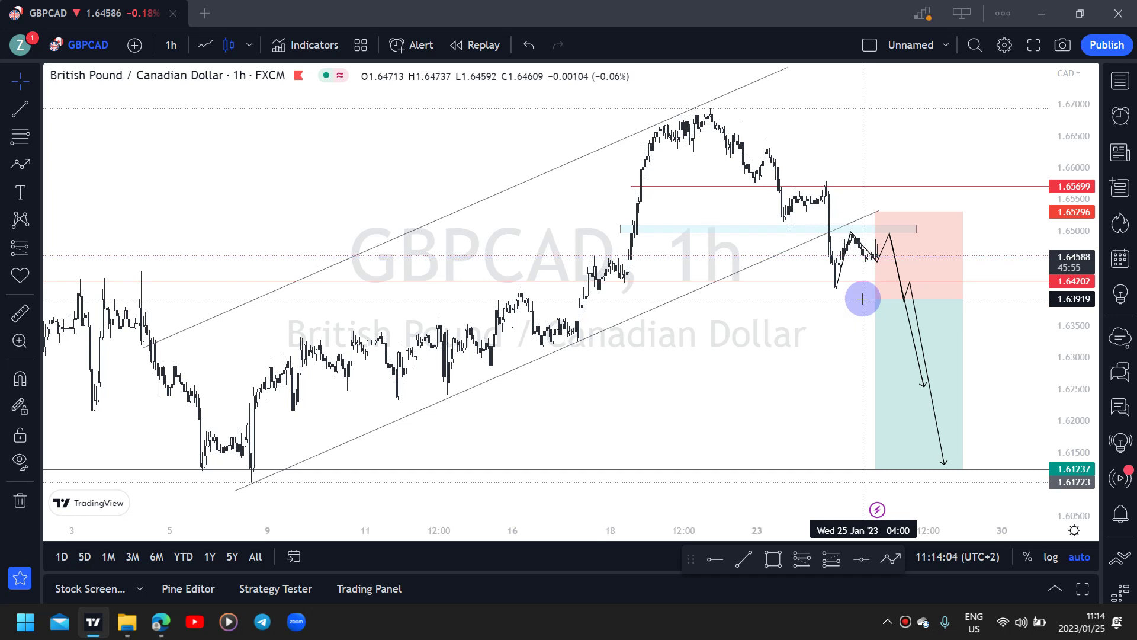
# Step: Change the GBPCAD chart interval to 4h to view the setup in the wider trend
pyautogui.write('4h')
pyautogui.press('Return')
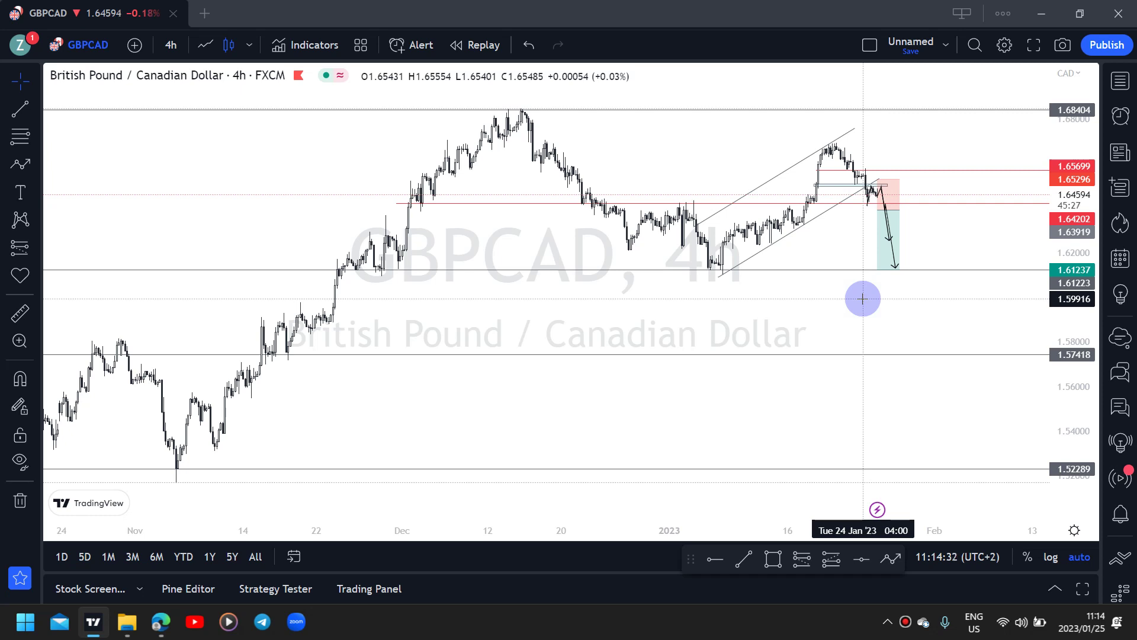
# Step: Switch the GBPCAD chart interval to 60 minutes (1-hour)
pyautogui.write('60')
pyautogui.press('Return')
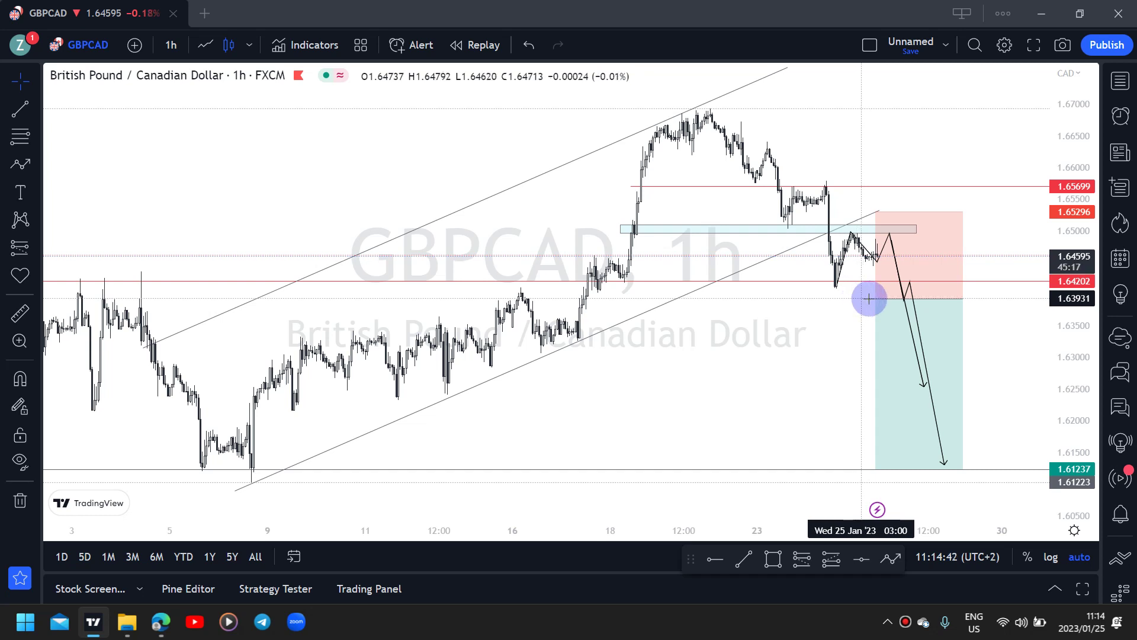
# Step: Nudge the short-position drawing's entry point slightly, then deselect it
pyautogui.click(875, 299)
pyautogui.moveTo(873, 301); pyautogui.dragTo(872, 302)
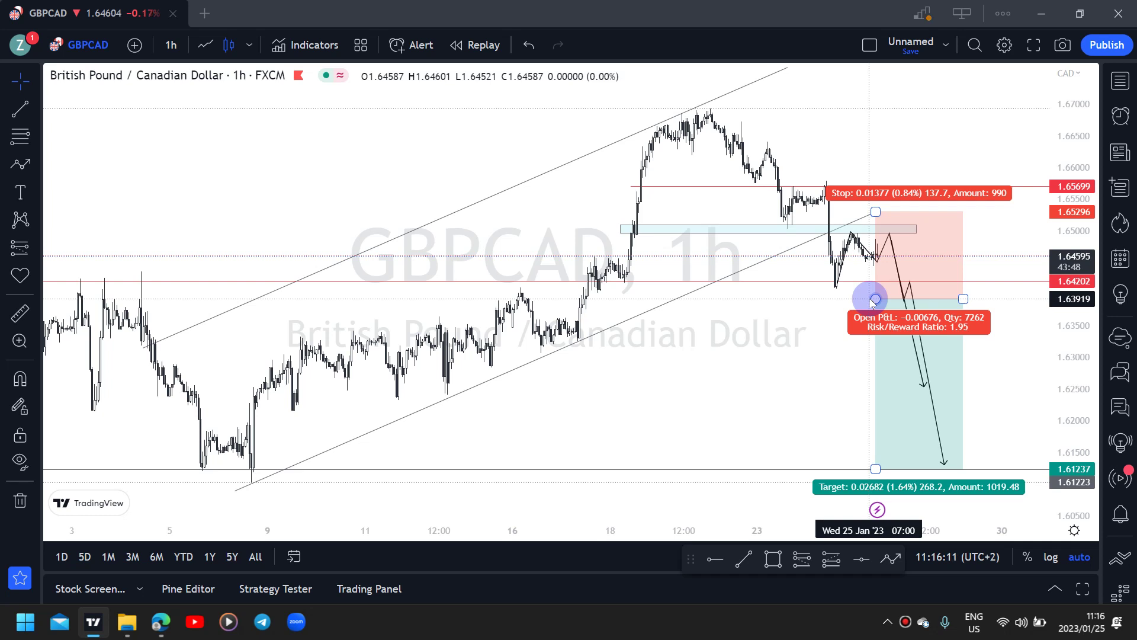
pyautogui.click(829, 261)
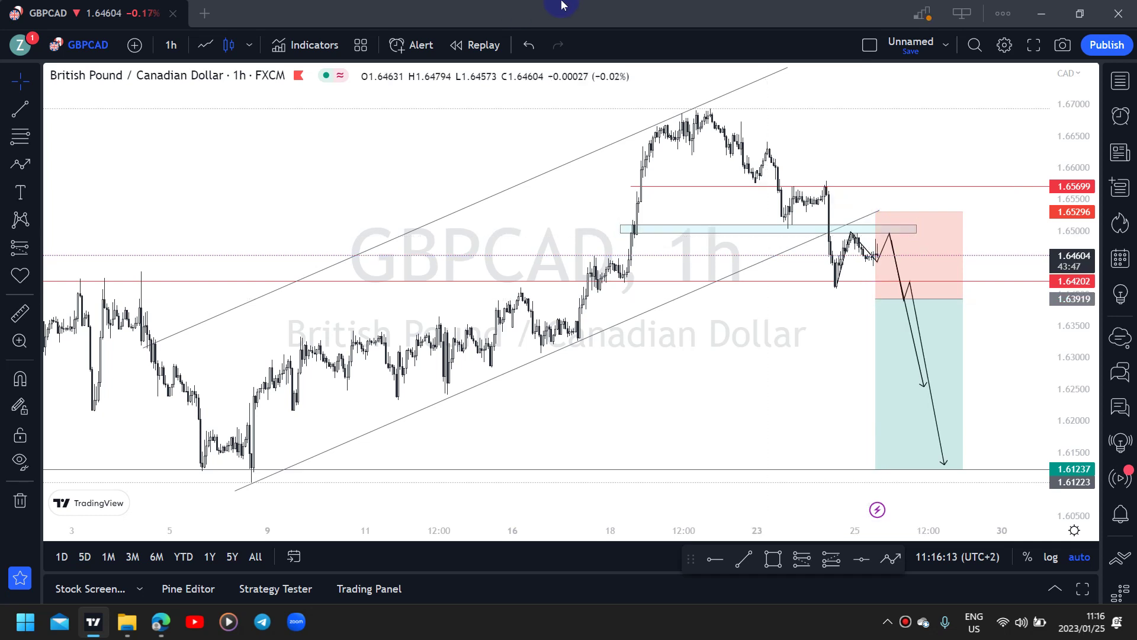